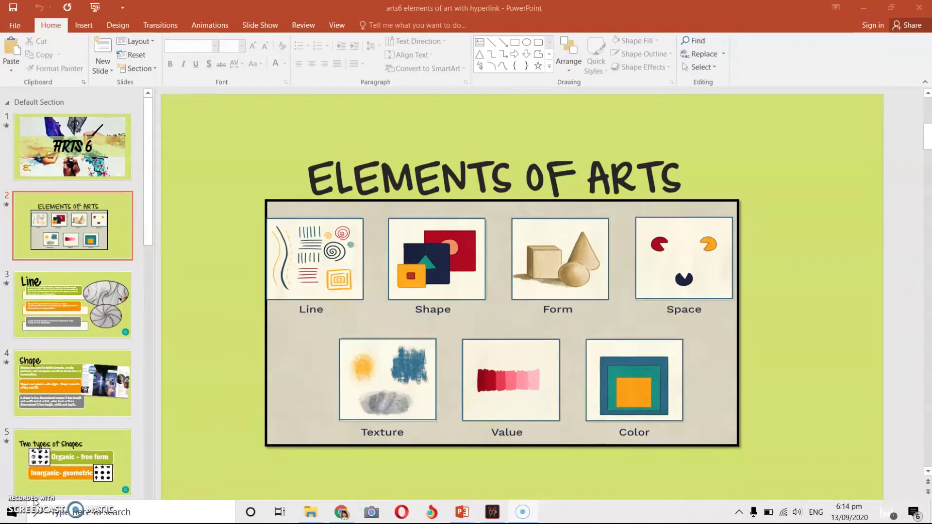
- Start the slide show from the current slide and test the Line and Shape links and home buttons
{"action": "key", "text": "shift+F5"}
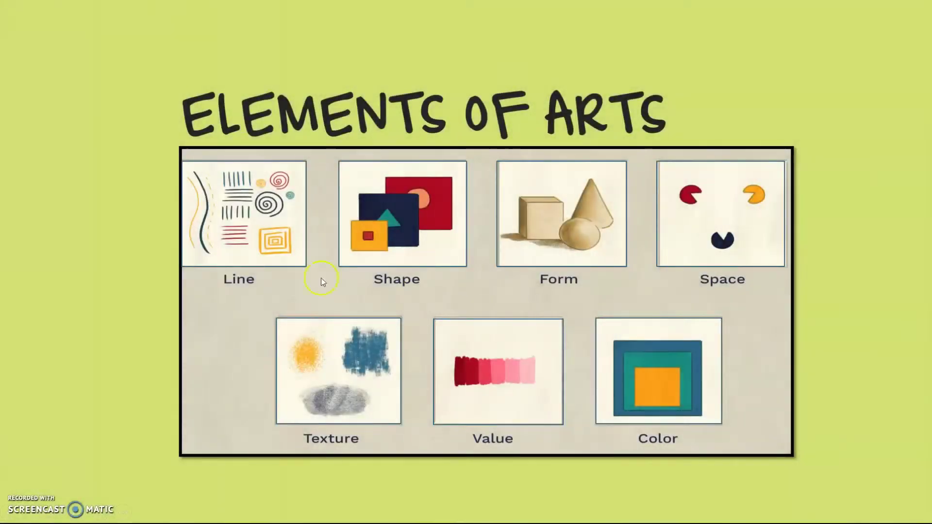
{"action": "left_click", "coordinate": [235, 230]}
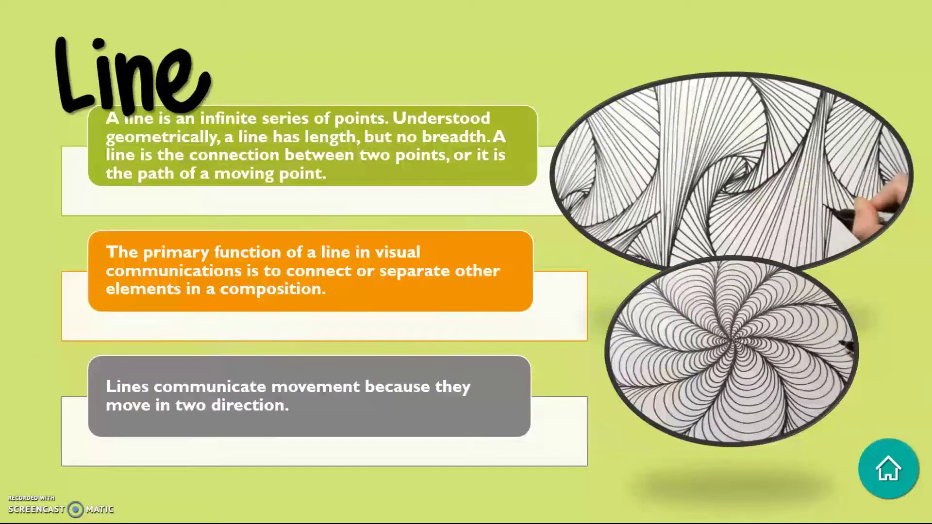
{"action": "left_click", "coordinate": [888, 471]}
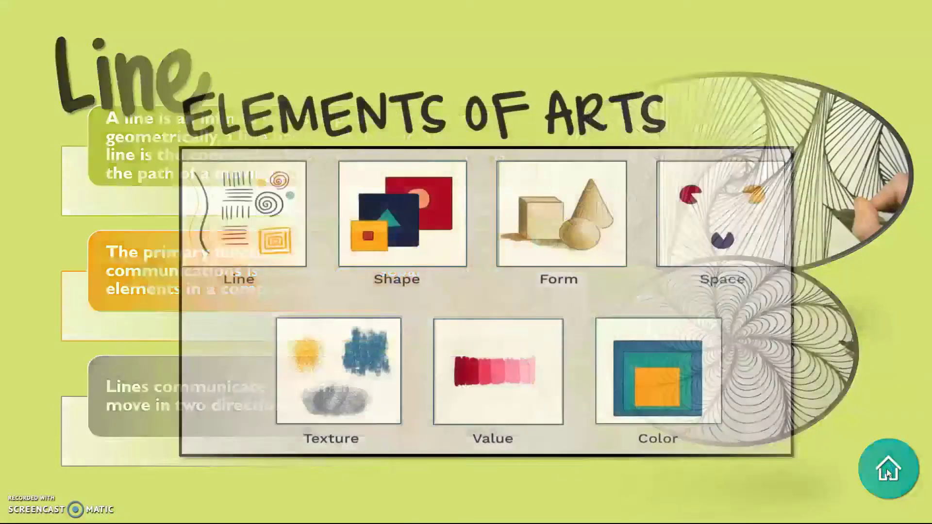
{"action": "left_click", "coordinate": [414, 221]}
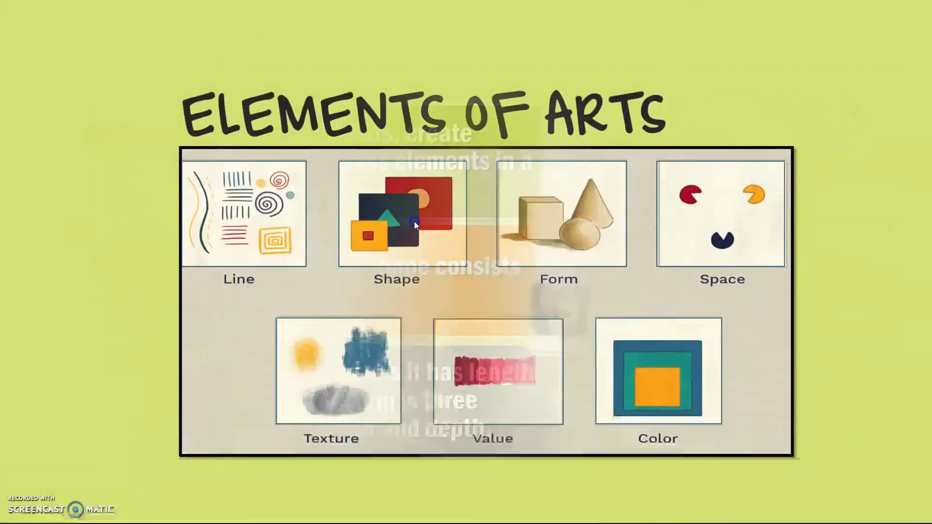
{"action": "left_click", "coordinate": [838, 447]}
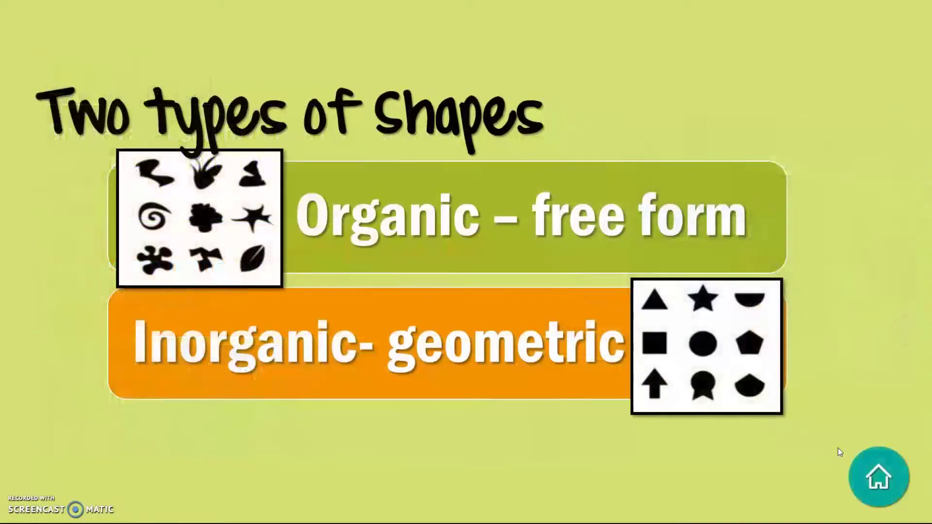
{"action": "left_click", "coordinate": [874, 478]}
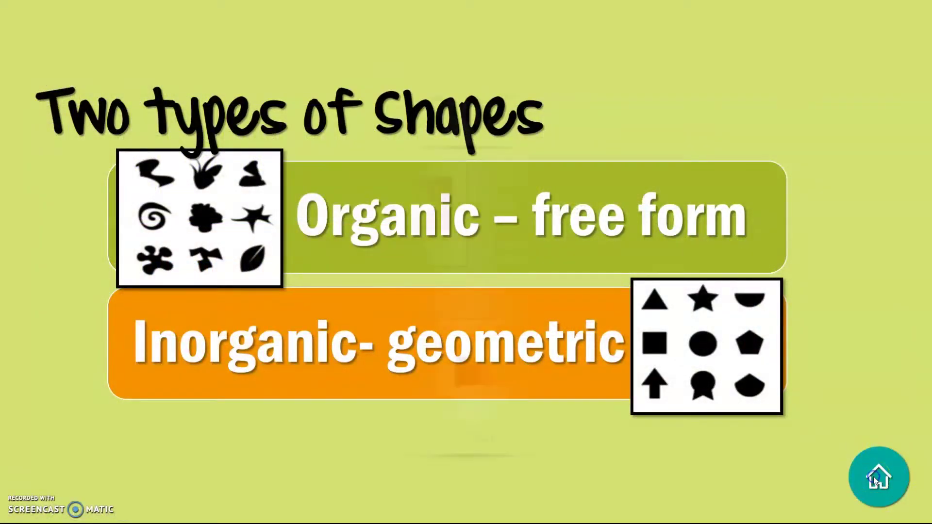
- Test the Form, Space and Color thumbnail links, ending back on the Elements of Arts menu
{"action": "left_click", "coordinate": [549, 227]}
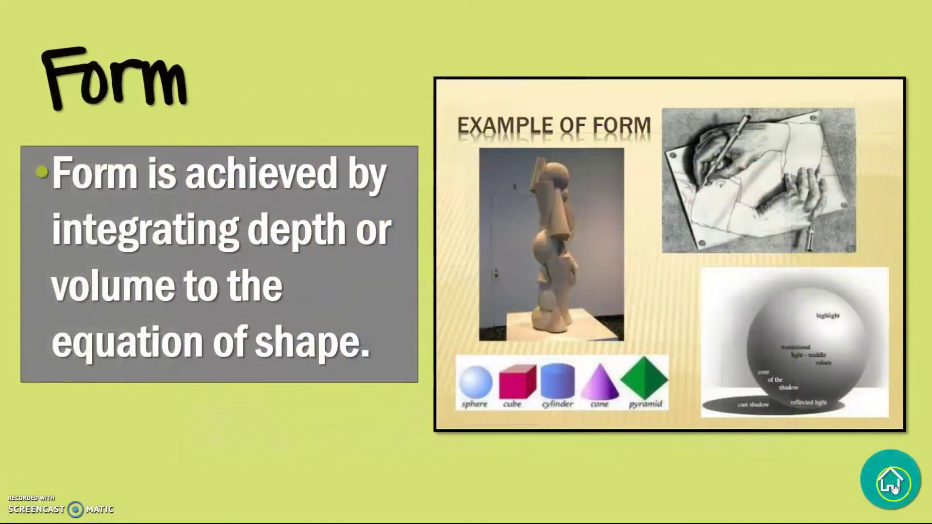
{"action": "left_click", "coordinate": [889, 475]}
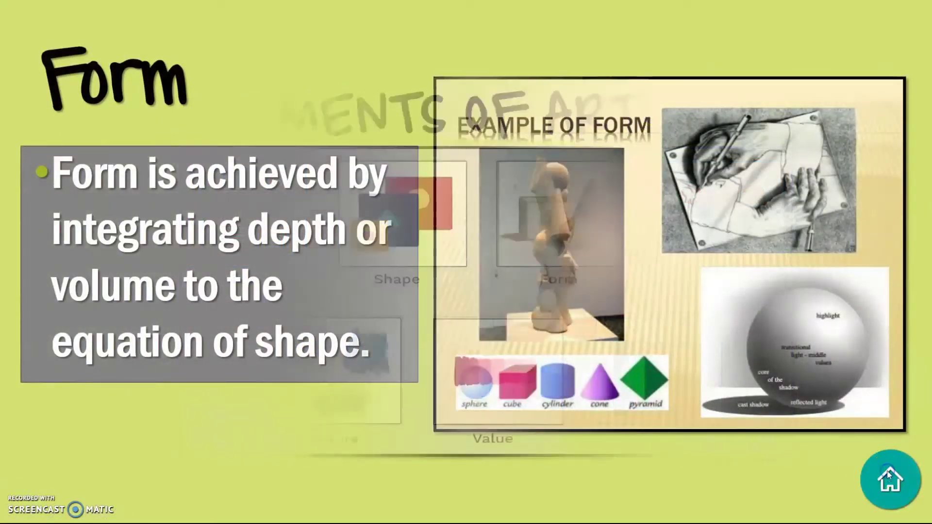
{"action": "left_click", "coordinate": [734, 252]}
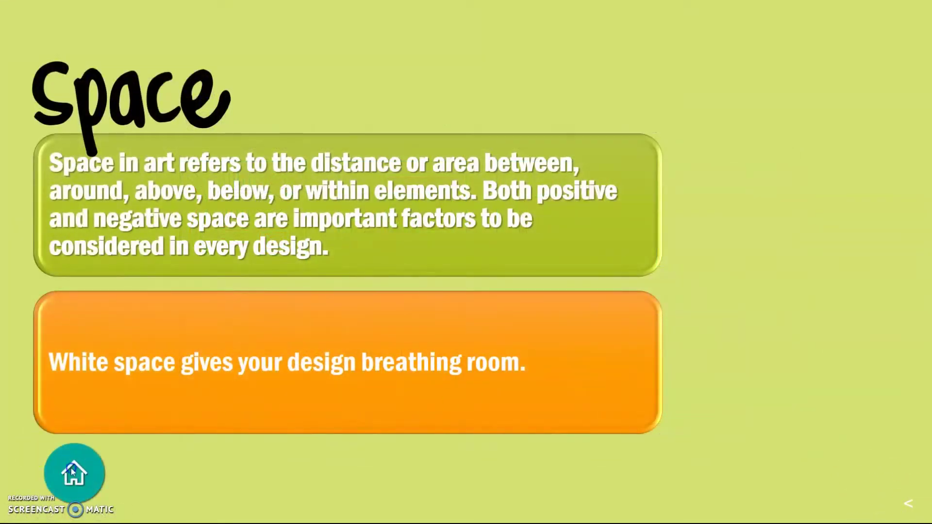
{"action": "left_click", "coordinate": [71, 468]}
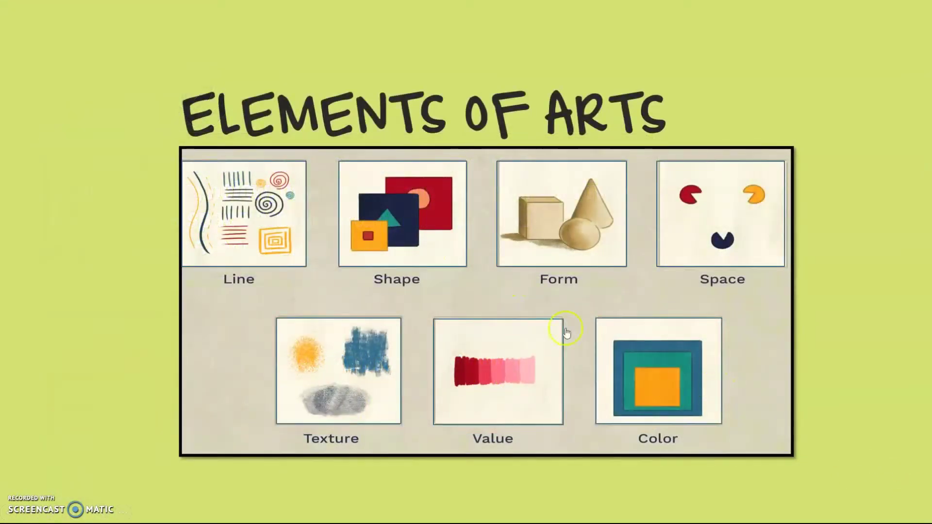
{"action": "left_click", "coordinate": [658, 380]}
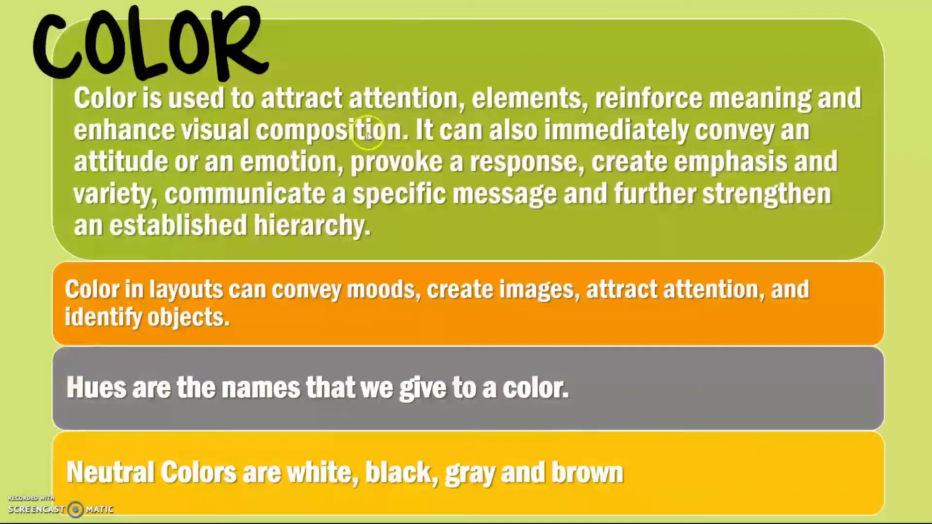
{"action": "left_click", "coordinate": [762, 462]}
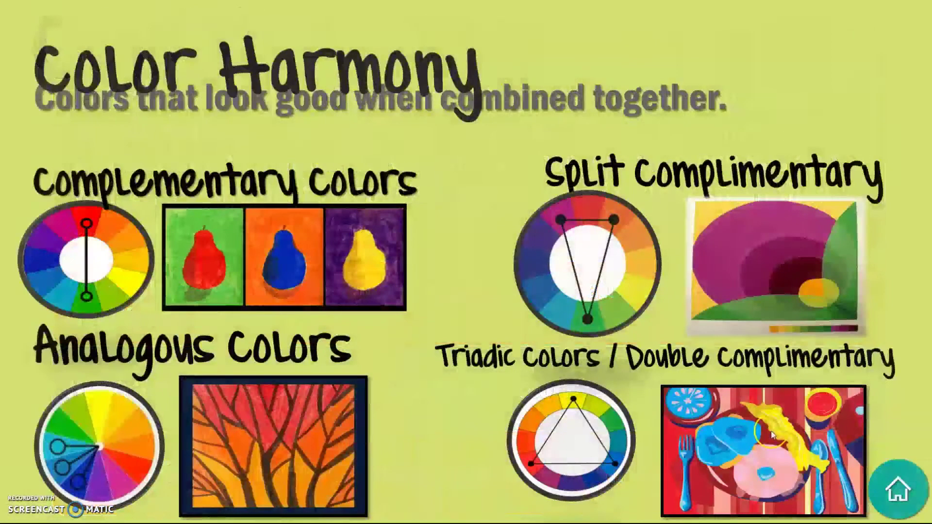
{"action": "left_click", "coordinate": [899, 496]}
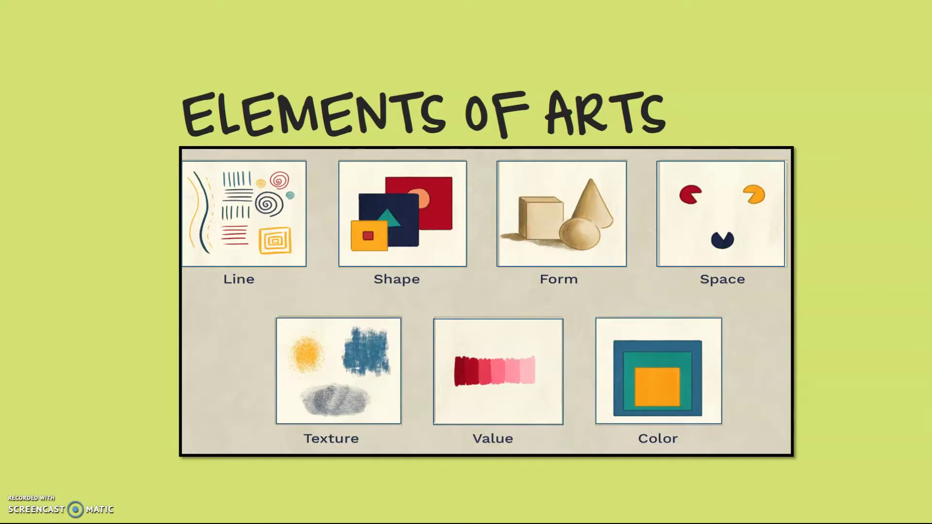
- End the slide show and nudge the seven-element picture slightly right under the title
{"action": "key", "text": "Escape"}
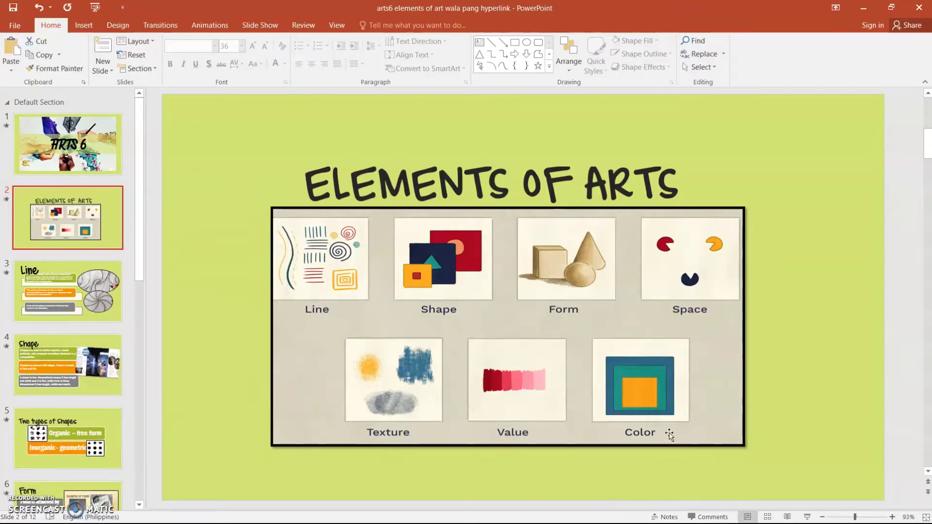
{"action": "left_click", "coordinate": [581, 359]}
{"action": "left_click", "coordinate": [493, 260]}
{"action": "left_click_drag", "start_coordinate": [494, 260], "coordinate": [514, 262]}
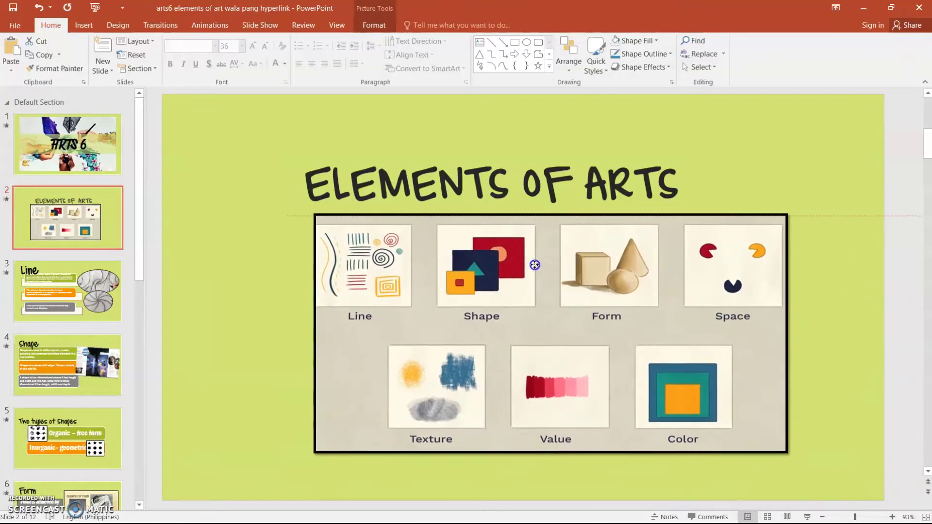
{"action": "left_click_drag", "start_coordinate": [514, 261], "coordinate": [522, 264]}
{"action": "mouse_move", "coordinate": [622, 333]}
{"action": "left_mouse_down"}
{"action": "mouse_move", "coordinate": [499, 337]}
{"action": "mouse_move", "coordinate": [589, 333]}
{"action": "mouse_move", "coordinate": [580, 319]}
{"action": "left_mouse_up"}
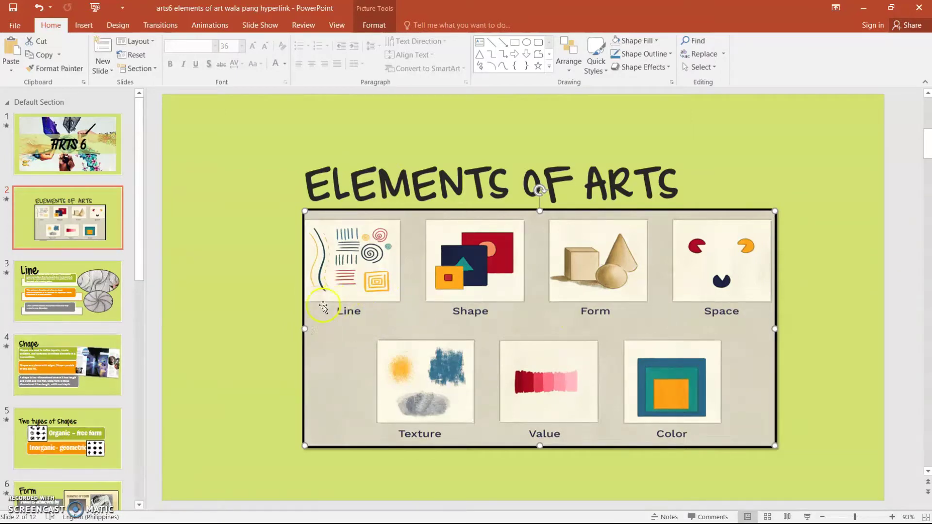
- Draw a blue rectangle about 3.82 cm by 4.51 cm over the Line thumbnail
{"action": "left_click", "coordinate": [84, 25]}
{"action": "left_click", "coordinate": [194, 54]}
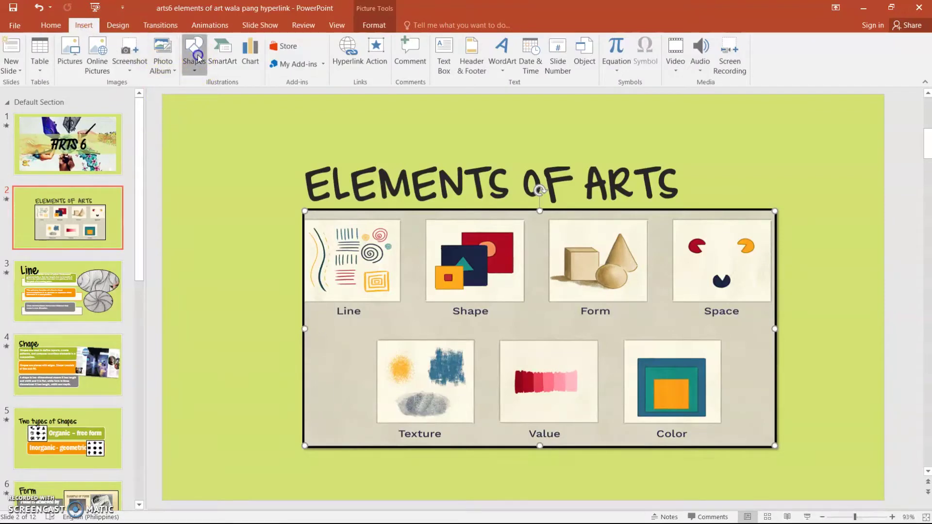
{"action": "left_click", "coordinate": [232, 108]}
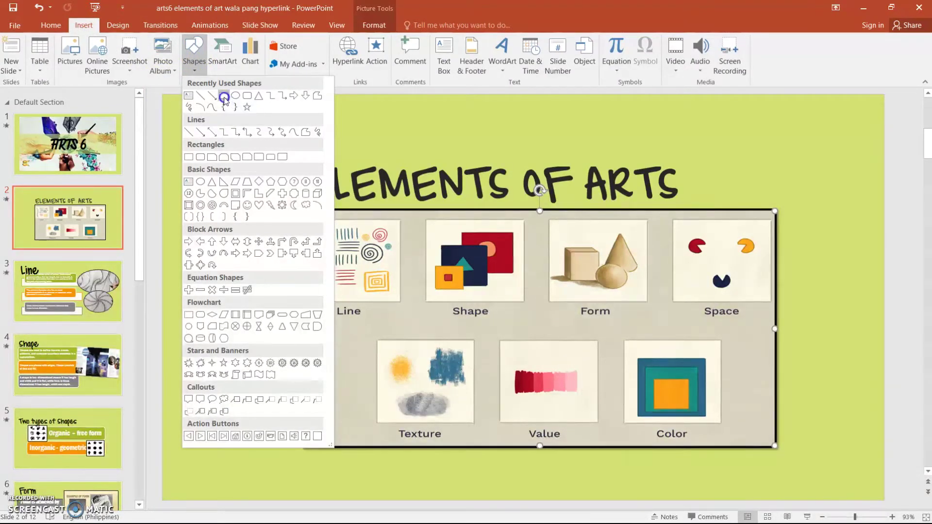
{"action": "left_click", "coordinate": [224, 97]}
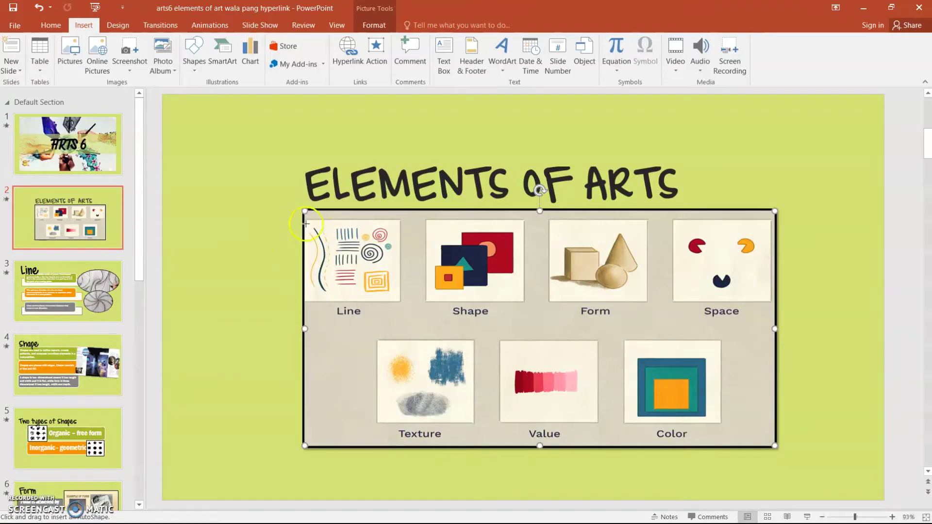
{"action": "left_click_drag", "start_coordinate": [308, 223], "coordinate": [401, 303]}
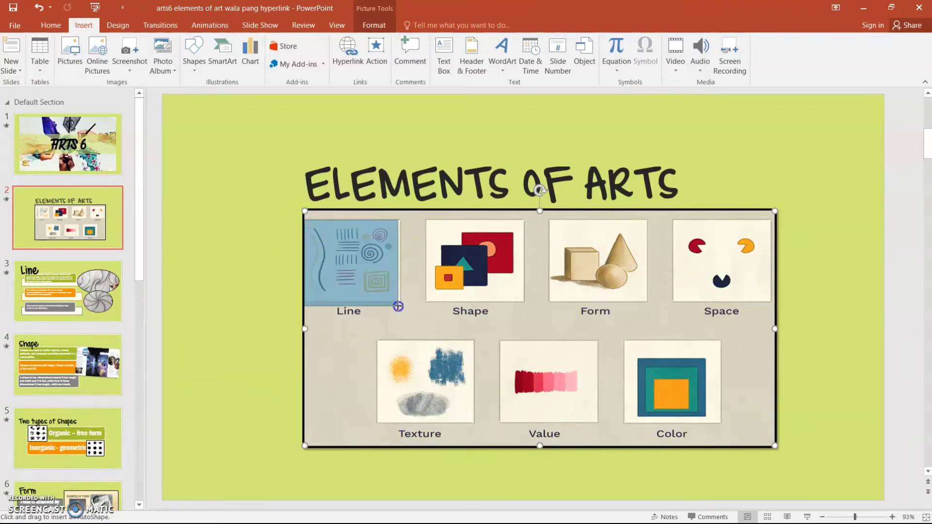
{"action": "left_click_drag", "start_coordinate": [401, 303], "coordinate": [401, 302]}
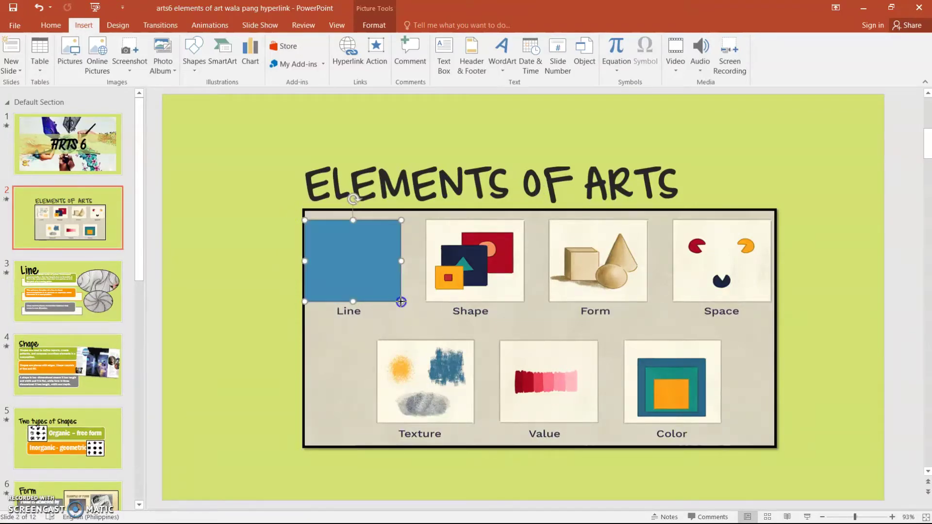
{"action": "left_click", "coordinate": [354, 252]}
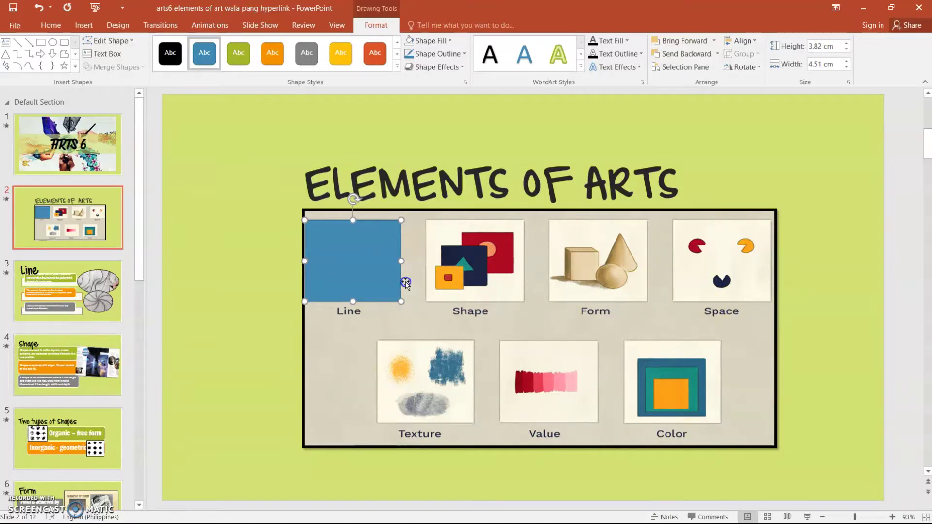
- Paste copies of the blue rectangle over the Shape, Form, Space, Texture, Value and Color pictures
{"action": "key", "text": "ctrl+v"}
{"action": "left_click_drag", "start_coordinate": [396, 267], "coordinate": [491, 262]}
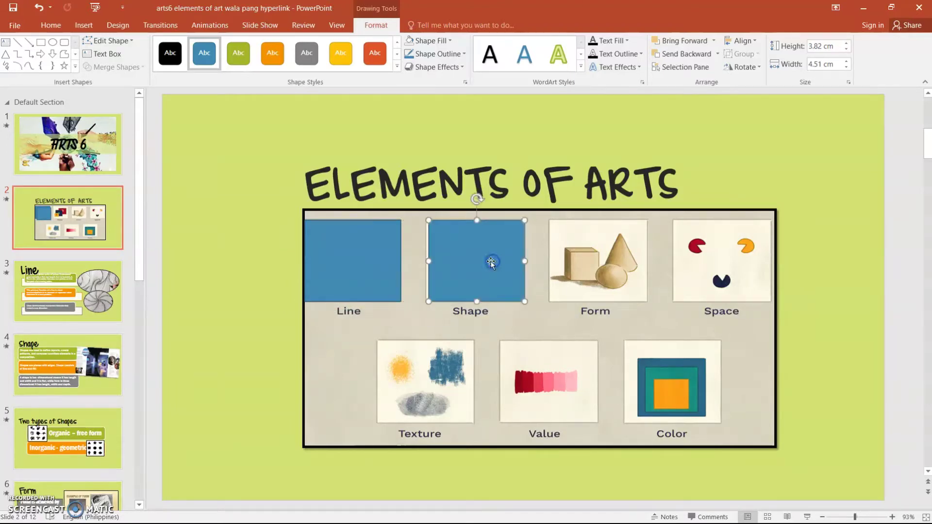
{"action": "key", "text": "ctrl+v"}
{"action": "left_click_drag", "start_coordinate": [493, 265], "coordinate": [596, 261]}
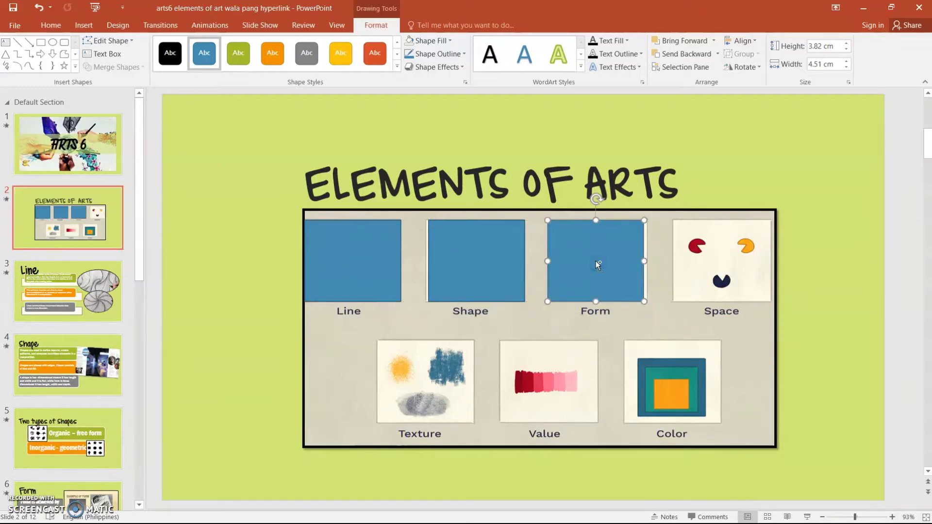
{"action": "key", "text": "ctrl+v"}
{"action": "left_click_drag", "start_coordinate": [521, 264], "coordinate": [766, 257]}
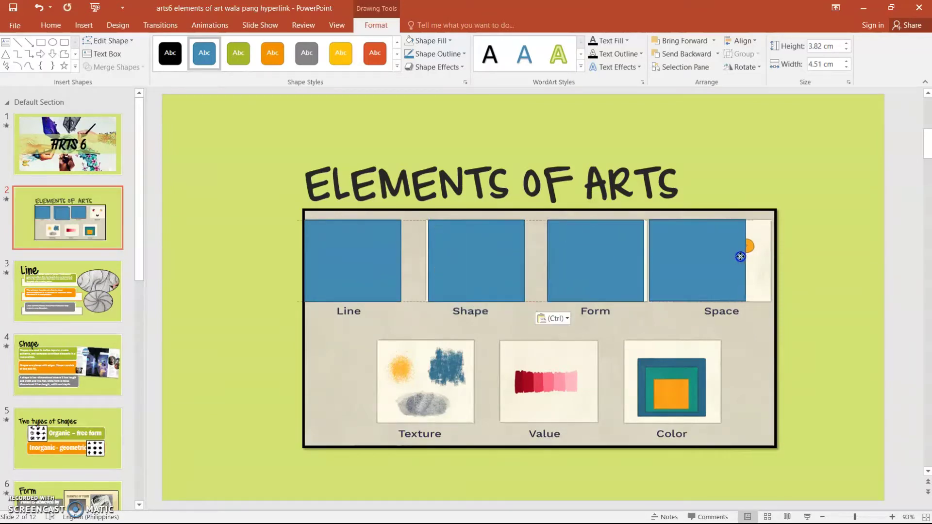
{"action": "key", "text": "ctrl+v"}
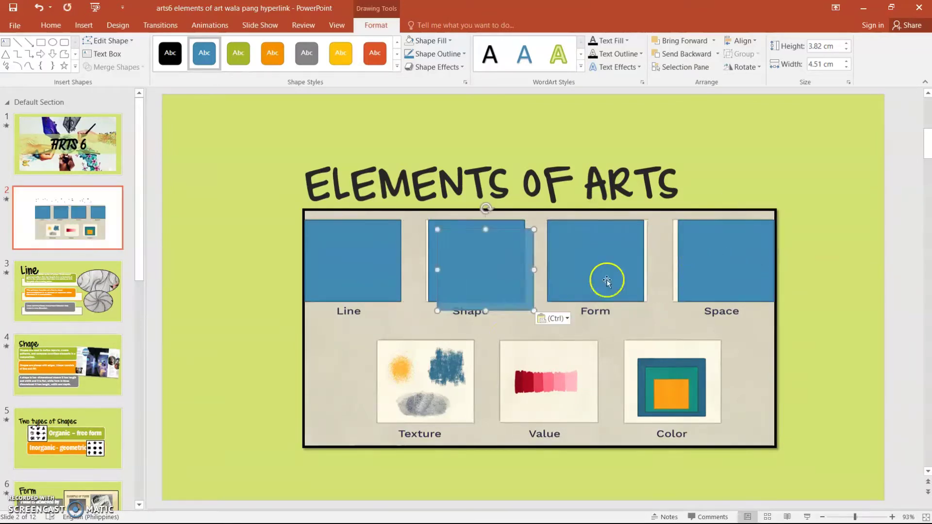
{"action": "mouse_move", "coordinate": [501, 254]}
{"action": "left_mouse_down"}
{"action": "mouse_move", "coordinate": [462, 364]}
{"action": "mouse_move", "coordinate": [444, 364]}
{"action": "left_mouse_up"}
{"action": "key", "text": "ctrl+v"}
{"action": "left_click_drag", "start_coordinate": [474, 296], "coordinate": [539, 385]}
{"action": "key", "text": "ctrl+v"}
{"action": "mouse_move", "coordinate": [489, 260]}
{"action": "left_mouse_down"}
{"action": "mouse_move", "coordinate": [641, 365]}
{"action": "mouse_move", "coordinate": [678, 375]}
{"action": "left_mouse_up"}
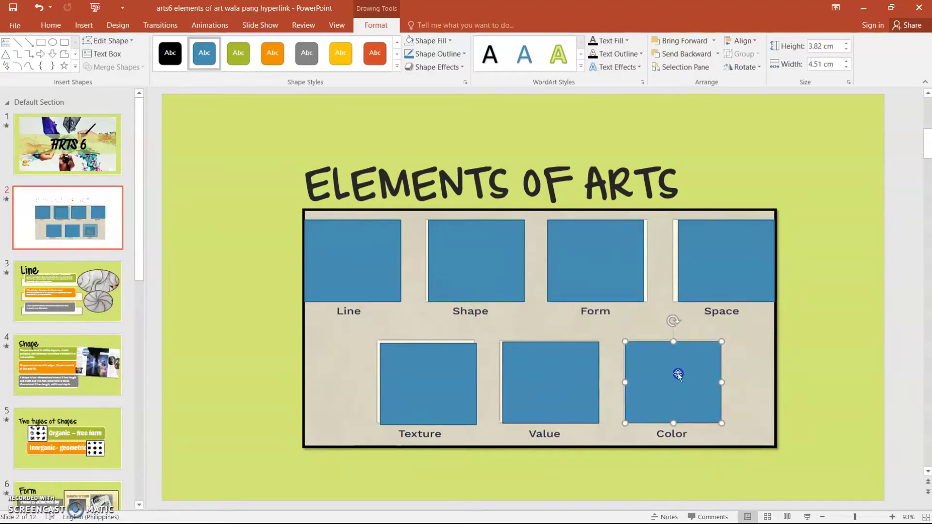
- Adjust the Shape, Form and Space boxes so their widths and spacing match
{"action": "left_click_drag", "start_coordinate": [437, 262], "coordinate": [426, 261]}
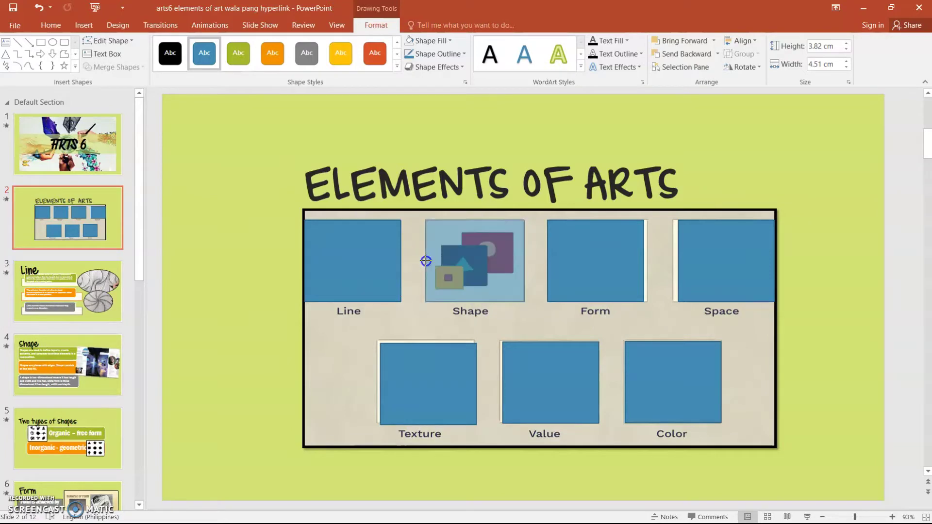
{"action": "left_click", "coordinate": [595, 262]}
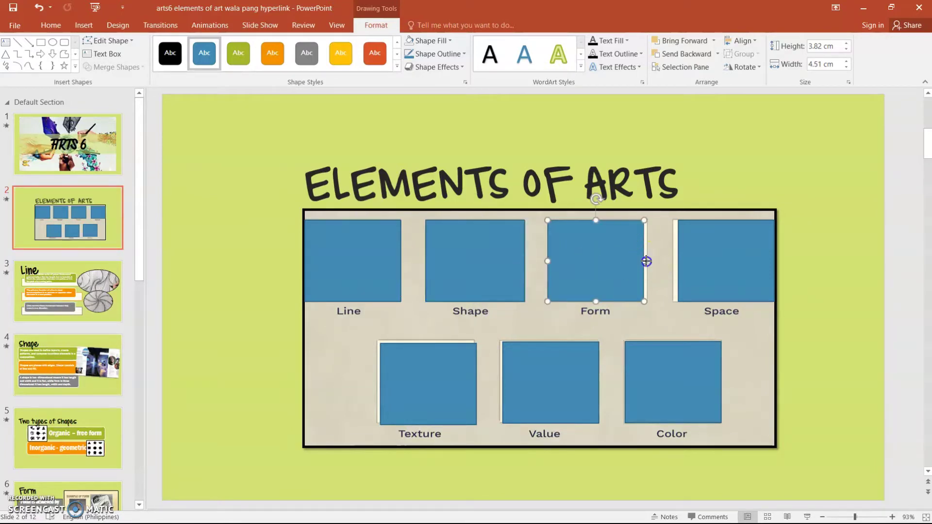
{"action": "left_click_drag", "start_coordinate": [646, 261], "coordinate": [649, 261]}
{"action": "left_click", "coordinate": [675, 259]}
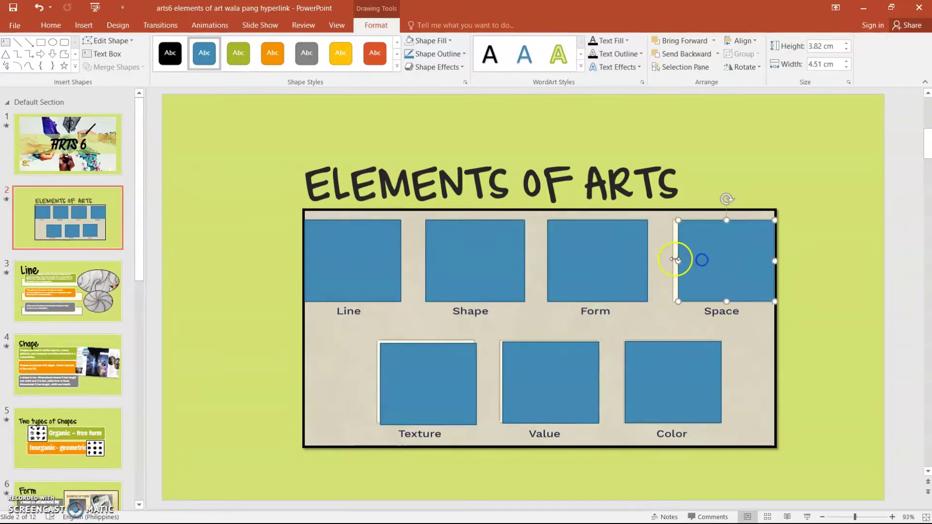
{"action": "left_click_drag", "start_coordinate": [676, 260], "coordinate": [673, 263]}
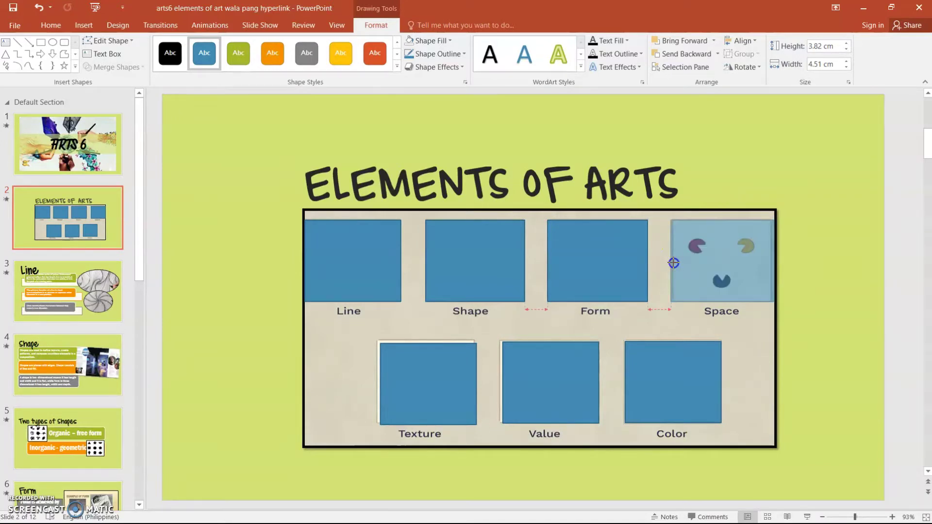
{"action": "left_click_drag", "start_coordinate": [674, 263], "coordinate": [674, 263]}
{"action": "left_click_drag", "start_coordinate": [767, 263], "coordinate": [770, 264]}
- Align the Texture box, widen the Value box leftward, and shift the Color box left
{"action": "left_click", "coordinate": [433, 380]}
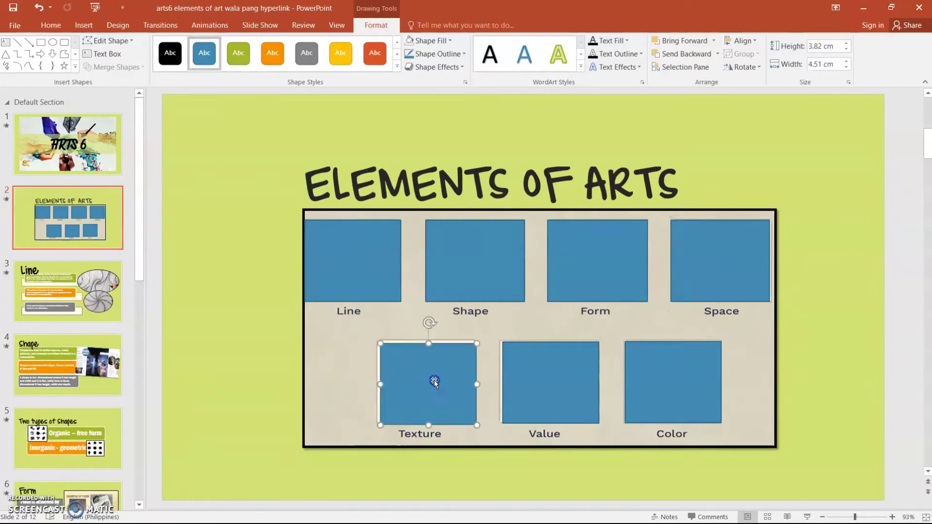
{"action": "left_click_drag", "start_coordinate": [408, 373], "coordinate": [404, 373]}
{"action": "left_click", "coordinate": [561, 386]}
{"action": "left_click_drag", "start_coordinate": [500, 381], "coordinate": [497, 382]}
{"action": "left_click", "coordinate": [665, 374]}
{"action": "left_click_drag", "start_coordinate": [625, 387], "coordinate": [623, 382]}
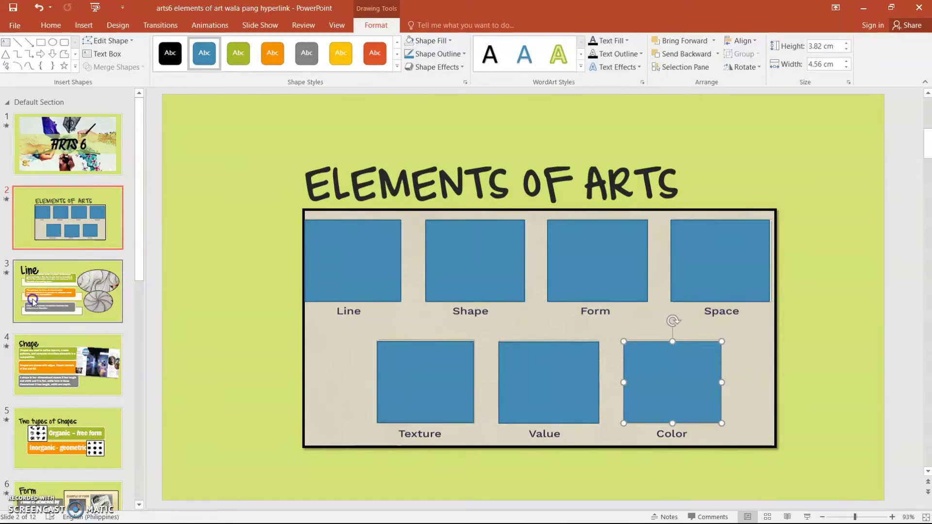
{"action": "left_click", "coordinate": [47, 300]}
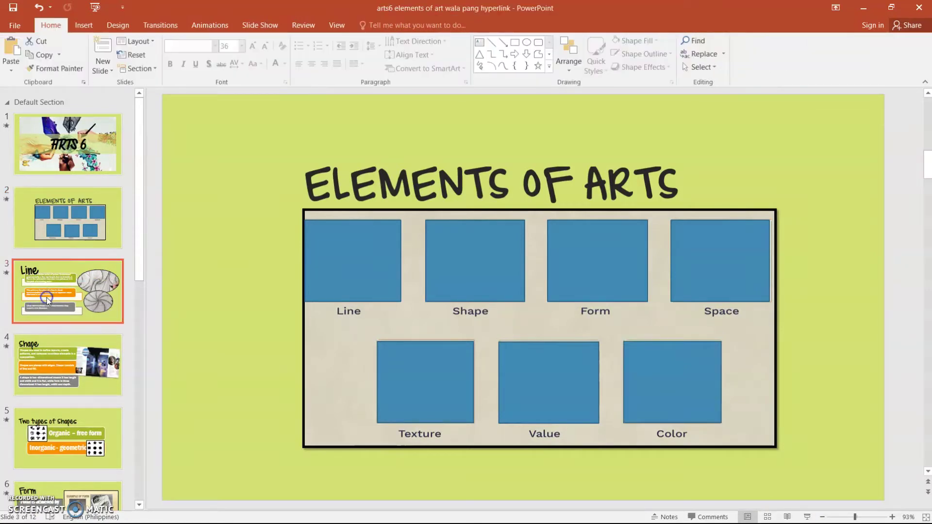
- Look over the Line and Shape slides, then select the Line box on the menu slide
{"action": "left_click", "coordinate": [73, 222]}
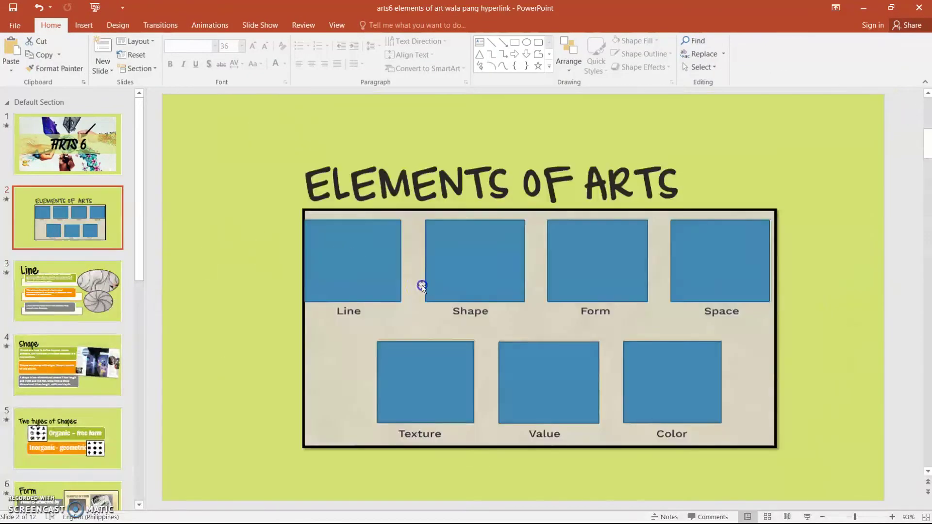
{"action": "left_click", "coordinate": [56, 372]}
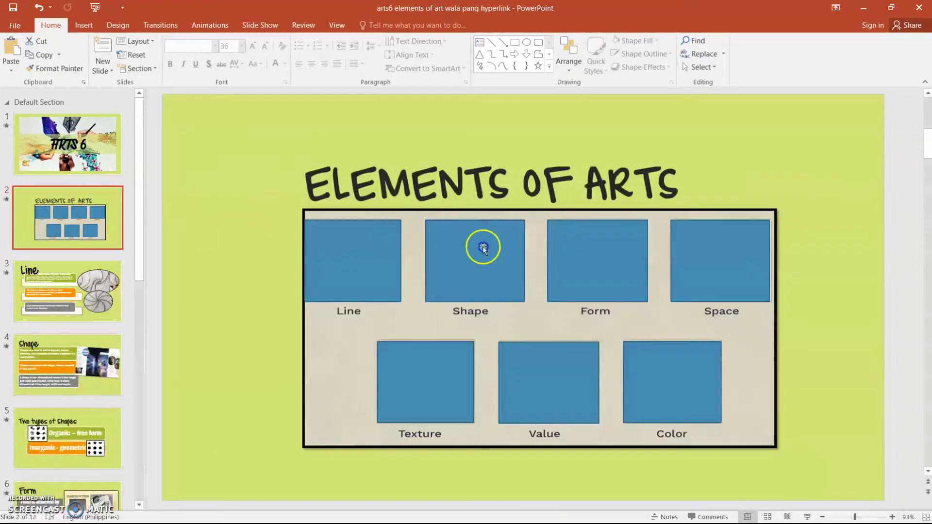
{"action": "left_click", "coordinate": [651, 377]}
{"action": "left_click", "coordinate": [329, 248]}
{"action": "left_click", "coordinate": [349, 281]}
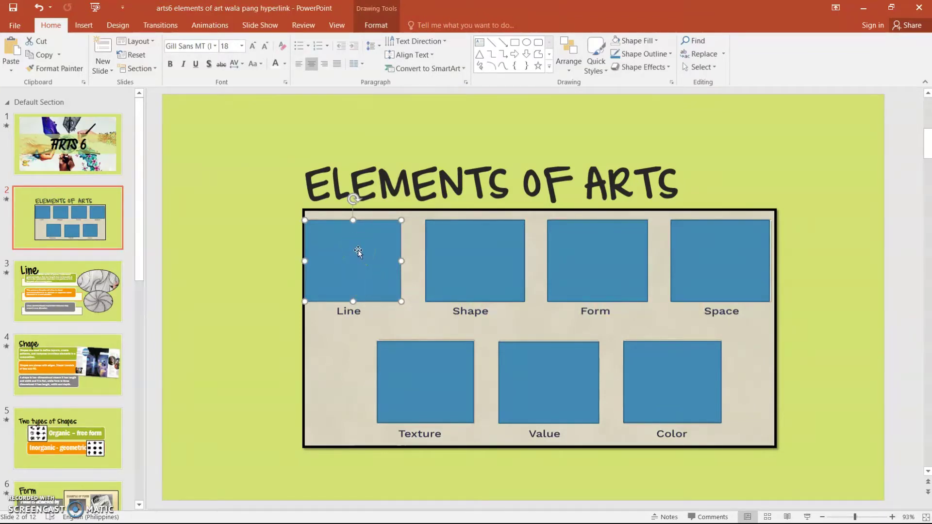
{"action": "right_click", "coordinate": [359, 250]}
- Open the Hyperlink dialog for the Line box, browse the Link to options, and settle on Place in This Document
{"action": "right_click", "coordinate": [340, 249]}
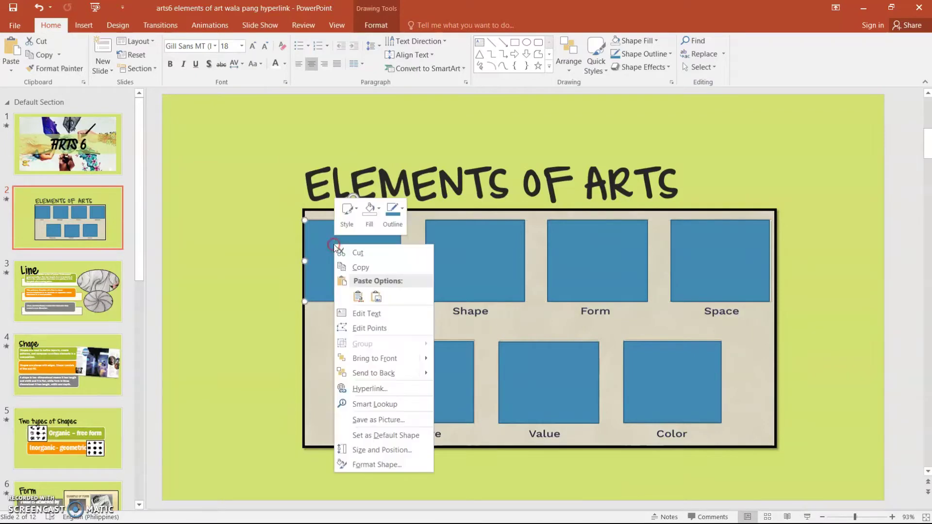
{"action": "left_click", "coordinate": [379, 394]}
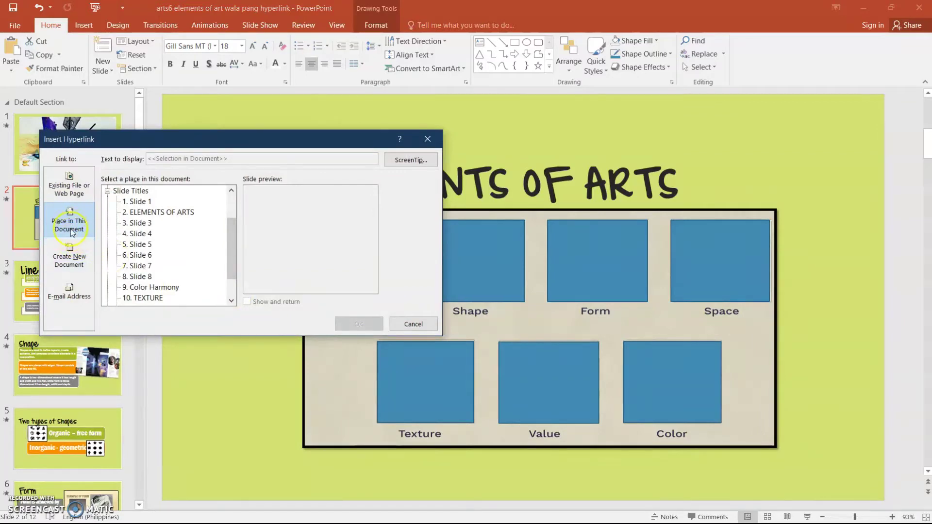
{"action": "left_click", "coordinate": [66, 187]}
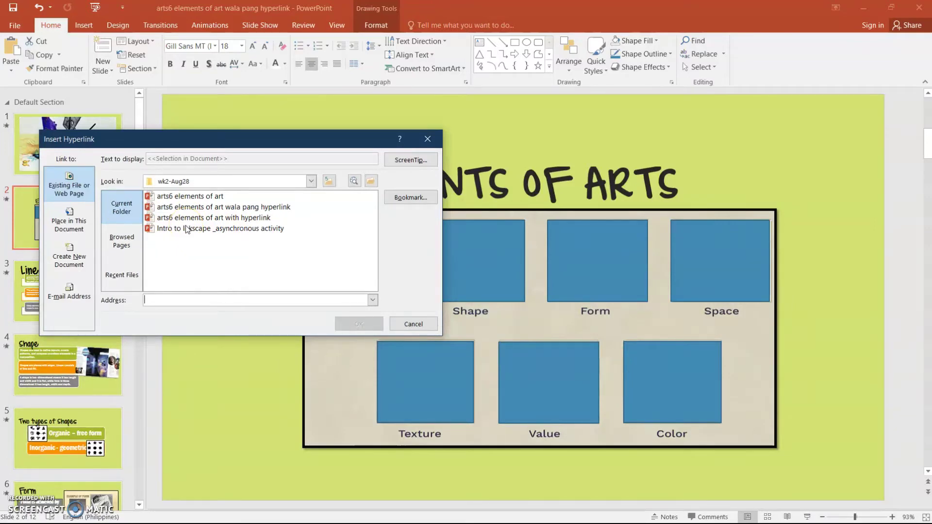
{"action": "left_click", "coordinate": [121, 246]}
{"action": "left_click", "coordinate": [124, 266]}
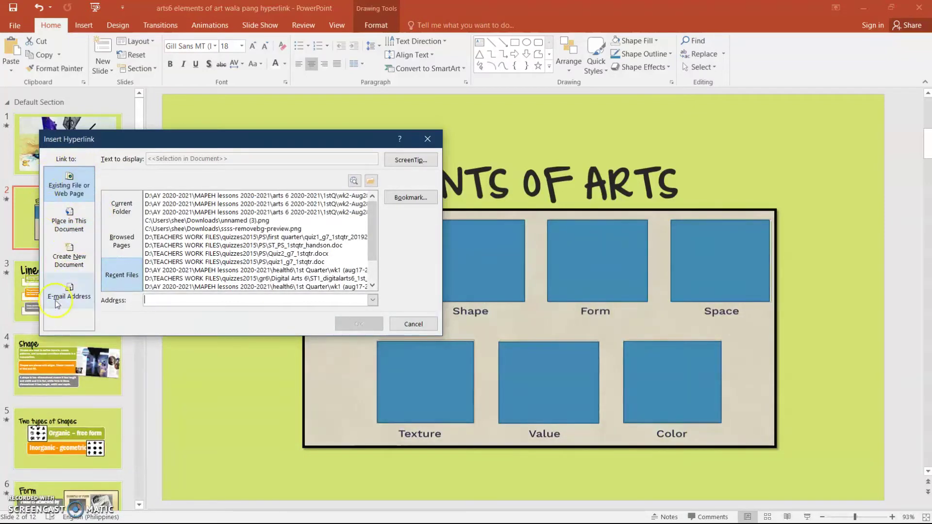
{"action": "left_click", "coordinate": [73, 191]}
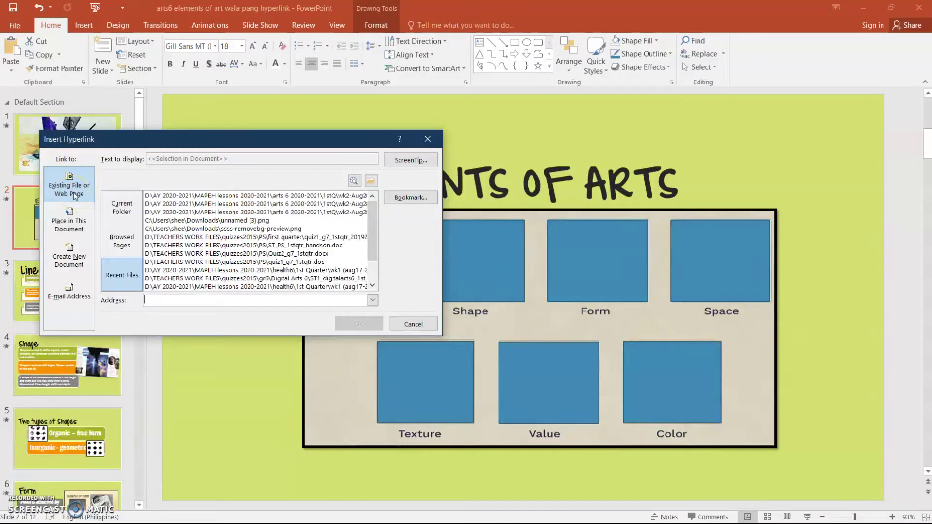
{"action": "left_click", "coordinate": [69, 231]}
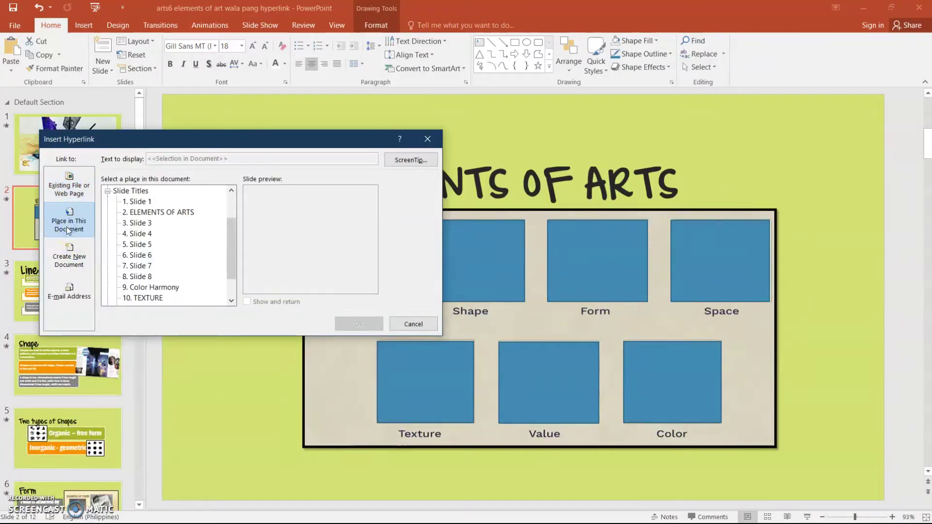
{"action": "left_click", "coordinate": [69, 230]}
{"action": "left_click", "coordinate": [70, 262]}
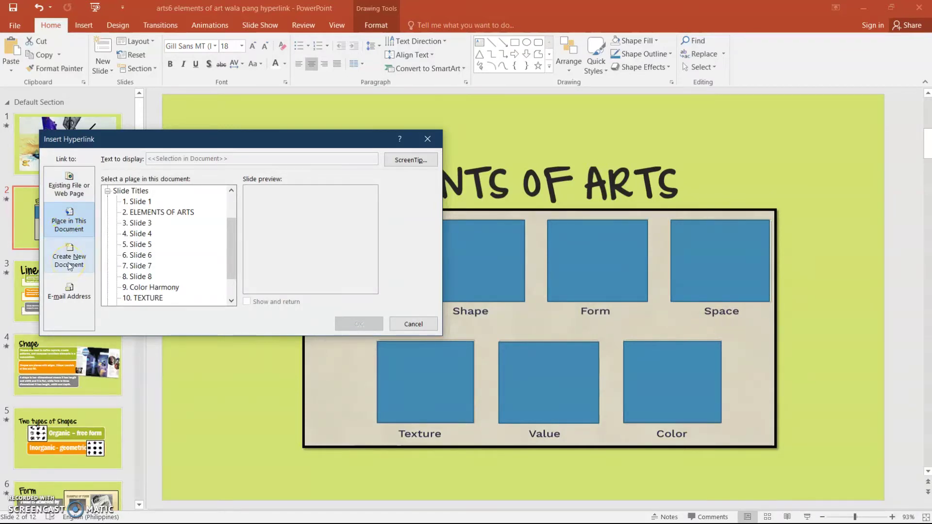
{"action": "left_click", "coordinate": [70, 266]}
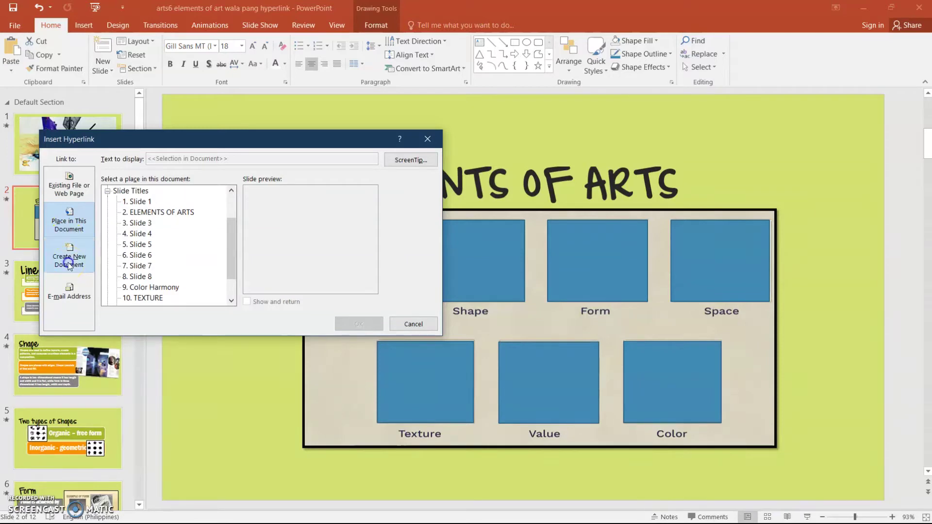
{"action": "left_click", "coordinate": [66, 305]}
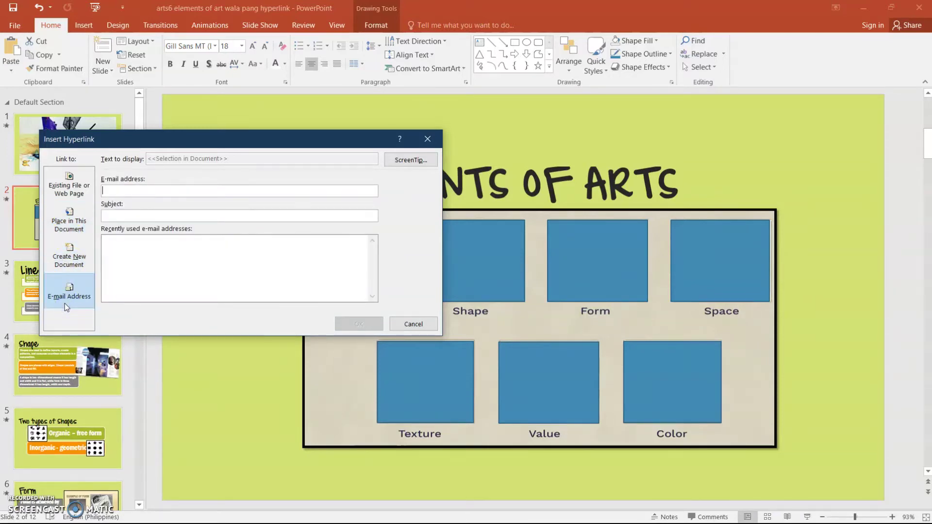
{"action": "left_click", "coordinate": [65, 223]}
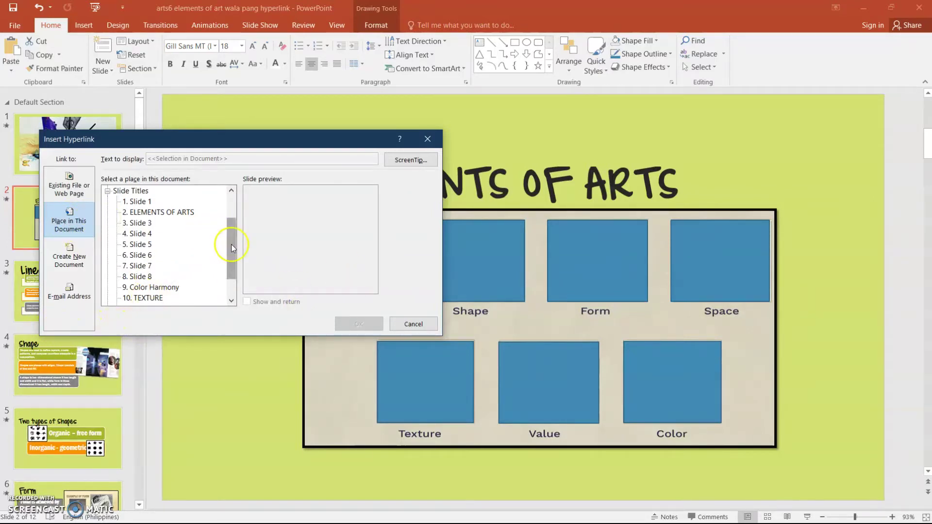
- Link the Line box to Slide 3 and the Shape box to Slide 4
{"action": "mouse_move", "coordinate": [231, 247]}
{"action": "left_mouse_down"}
{"action": "mouse_move", "coordinate": [229, 211]}
{"action": "mouse_move", "coordinate": [232, 253]}
{"action": "left_mouse_up"}
{"action": "mouse_move", "coordinate": [215, 142]}
{"action": "left_mouse_down"}
{"action": "mouse_move", "coordinate": [539, 296]}
{"action": "mouse_move", "coordinate": [593, 154]}
{"action": "left_mouse_up"}
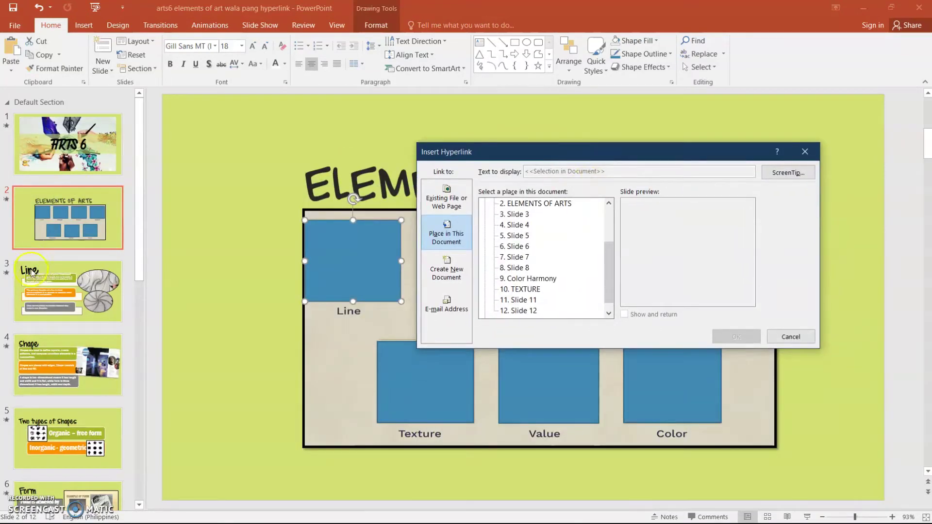
{"action": "left_click", "coordinate": [515, 216]}
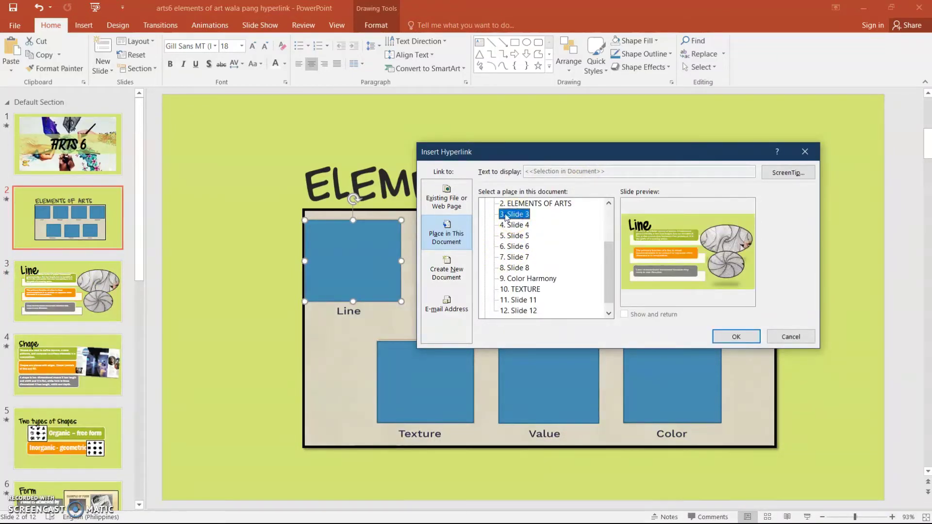
{"action": "left_click", "coordinate": [735, 338]}
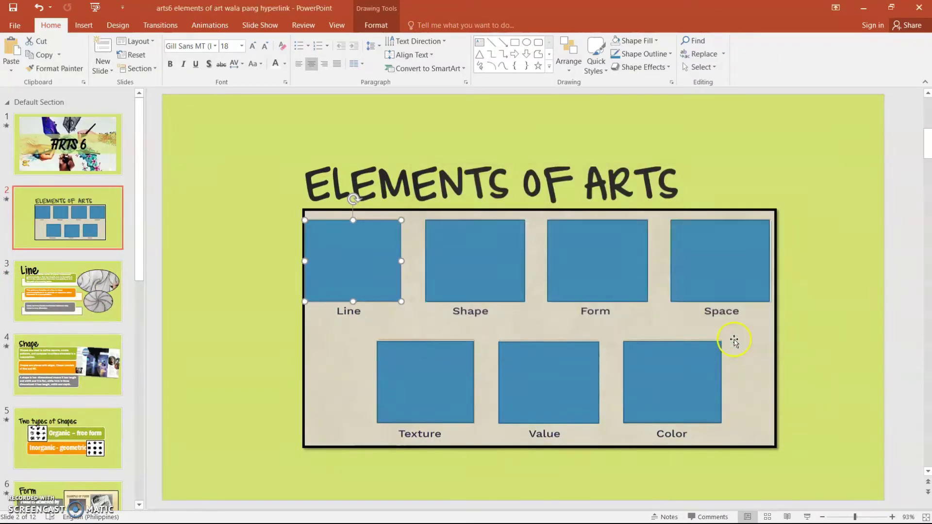
{"action": "left_click", "coordinate": [477, 253]}
{"action": "right_click", "coordinate": [480, 253]}
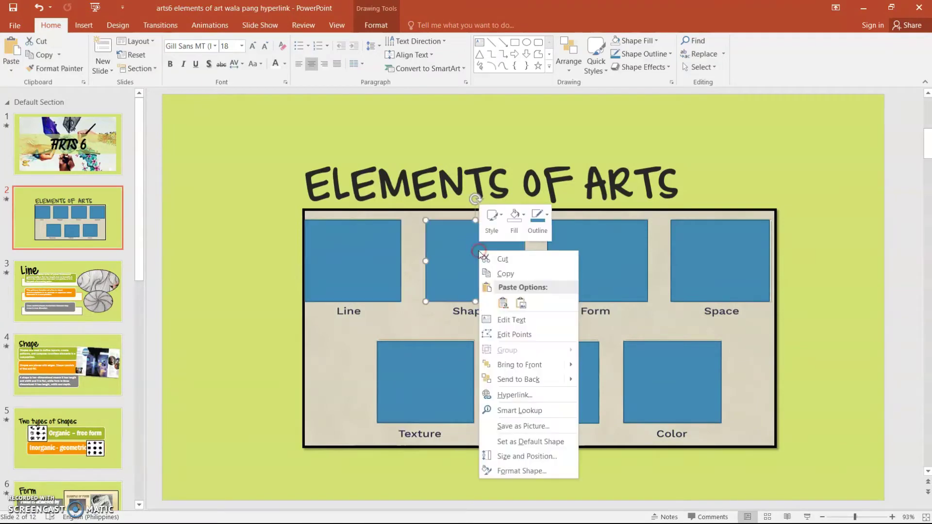
{"action": "left_click", "coordinate": [517, 395]}
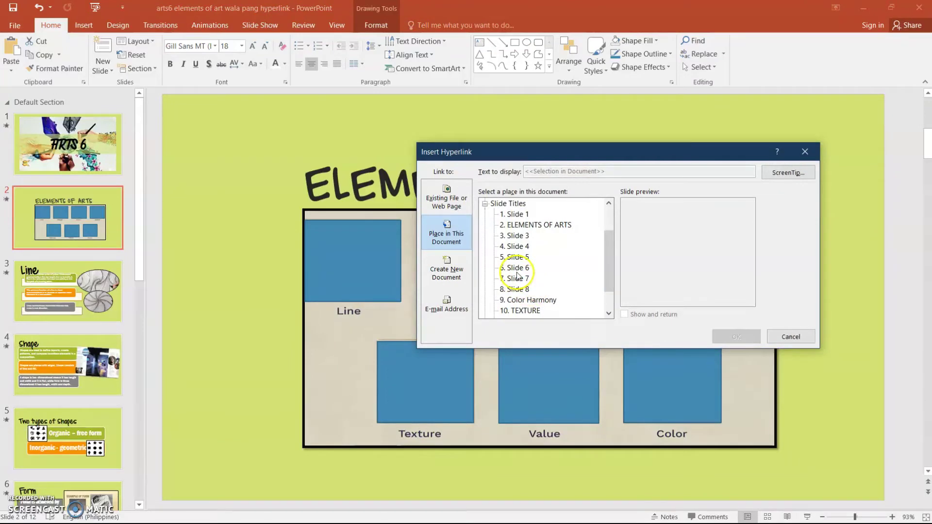
{"action": "left_click", "coordinate": [516, 246]}
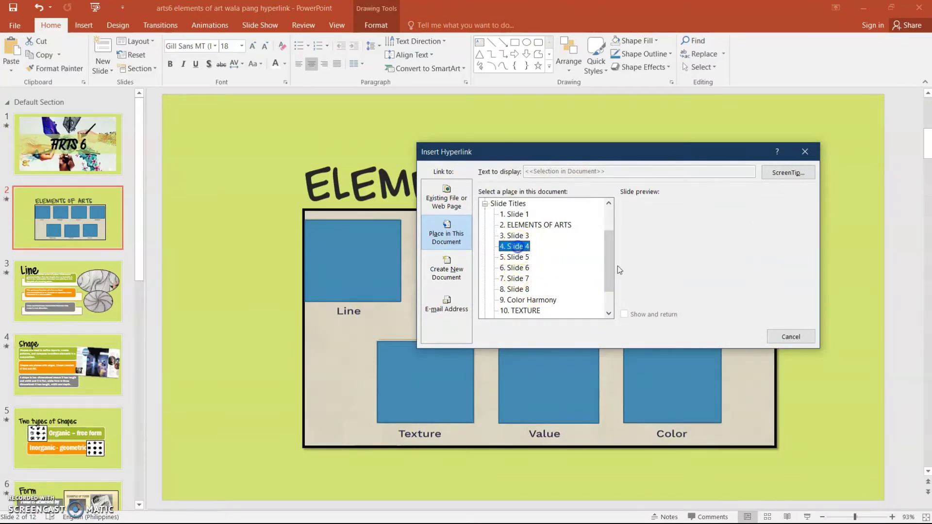
{"action": "left_click", "coordinate": [736, 337]}
- Link the Form box to Slide 6 and the Space box to Slide 12
{"action": "left_click", "coordinate": [597, 250]}
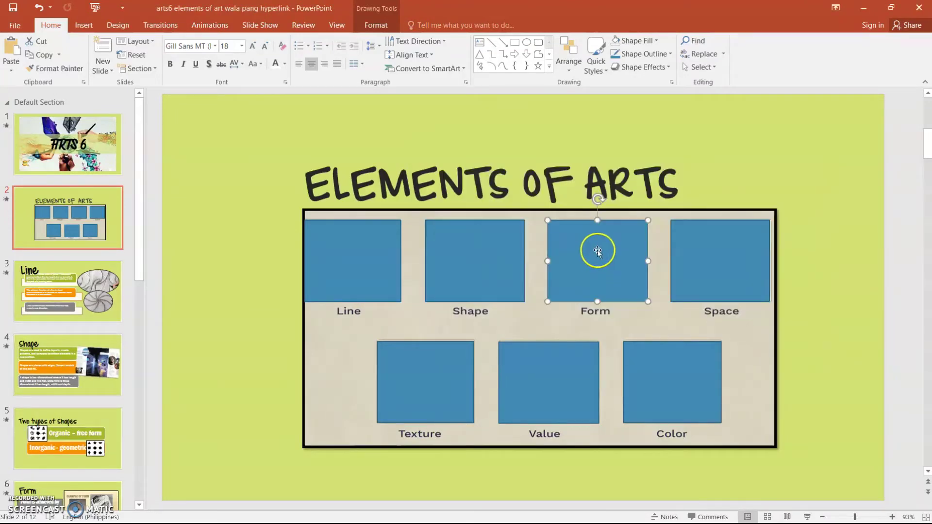
{"action": "right_click", "coordinate": [598, 250]}
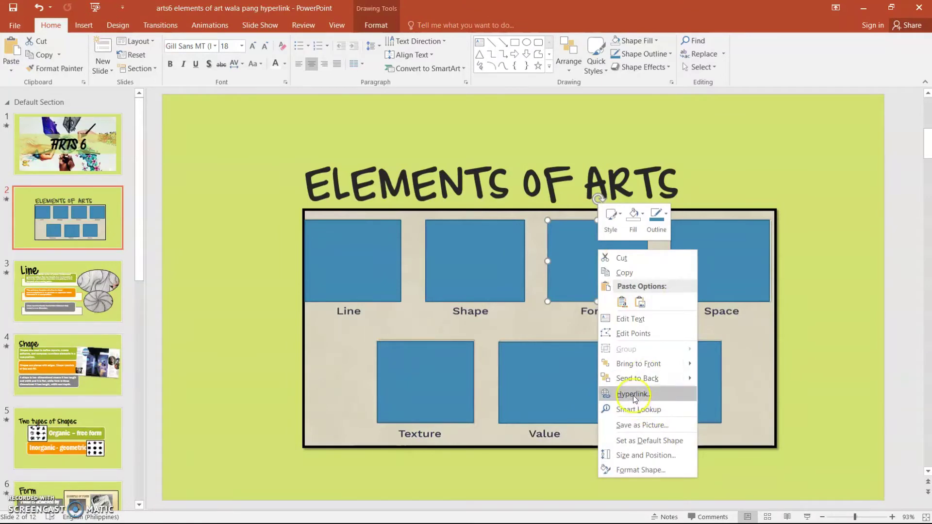
{"action": "left_click", "coordinate": [632, 394]}
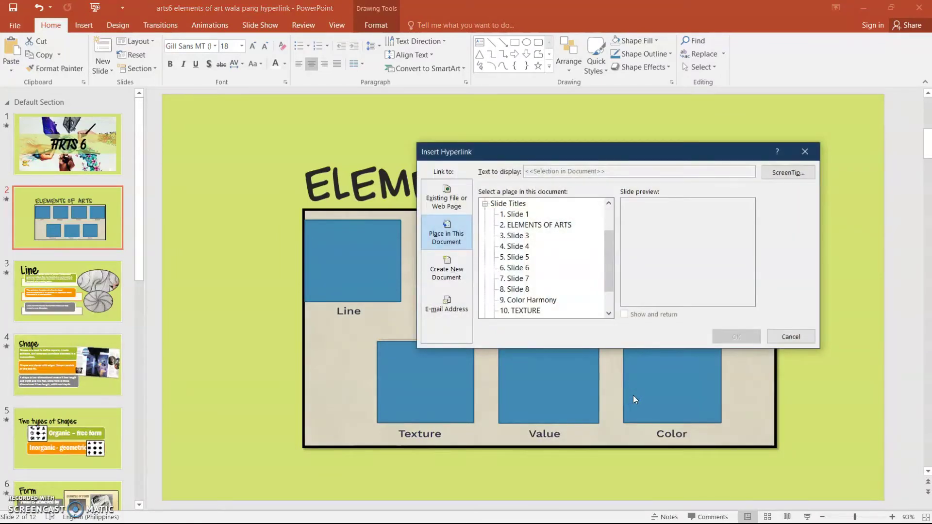
{"action": "left_click", "coordinate": [522, 268]}
{"action": "left_click", "coordinate": [737, 337]}
{"action": "left_click", "coordinate": [759, 412]}
{"action": "key", "text": "ctrl+k"}
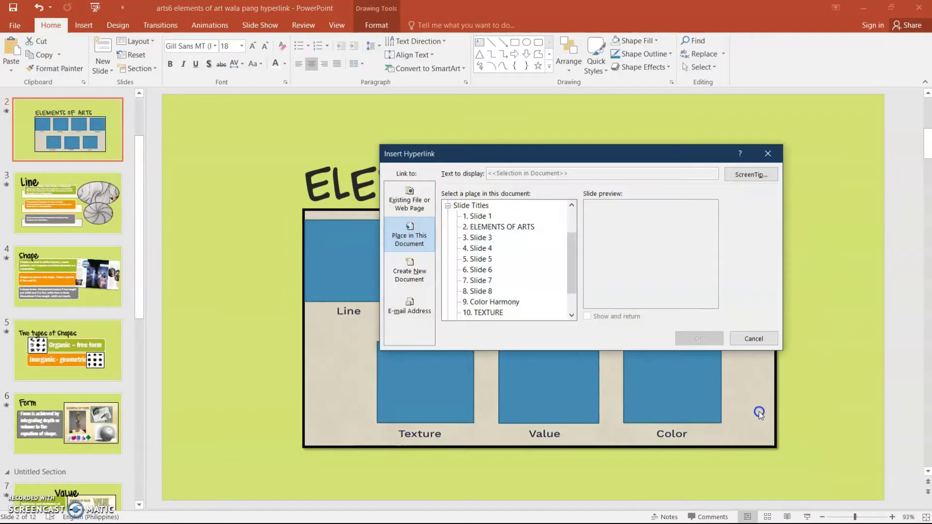
{"action": "scroll", "coordinate": [505, 291], "scroll_direction": "down", "scroll_amount": 1}
{"action": "left_click", "coordinate": [500, 302]}
{"action": "left_click", "coordinate": [704, 338]}
- Link the Texture box to the TEXTURE slide and the Value box to Slide 7
{"action": "left_click", "coordinate": [424, 384]}
{"action": "right_click", "coordinate": [426, 381]}
{"action": "left_click", "coordinate": [467, 300]}
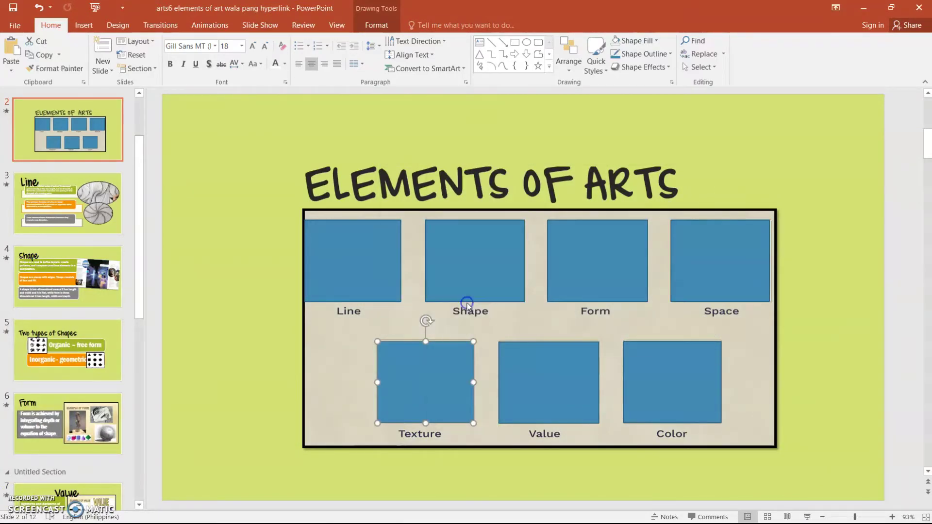
{"action": "left_click_drag", "start_coordinate": [572, 255], "coordinate": [572, 273]}
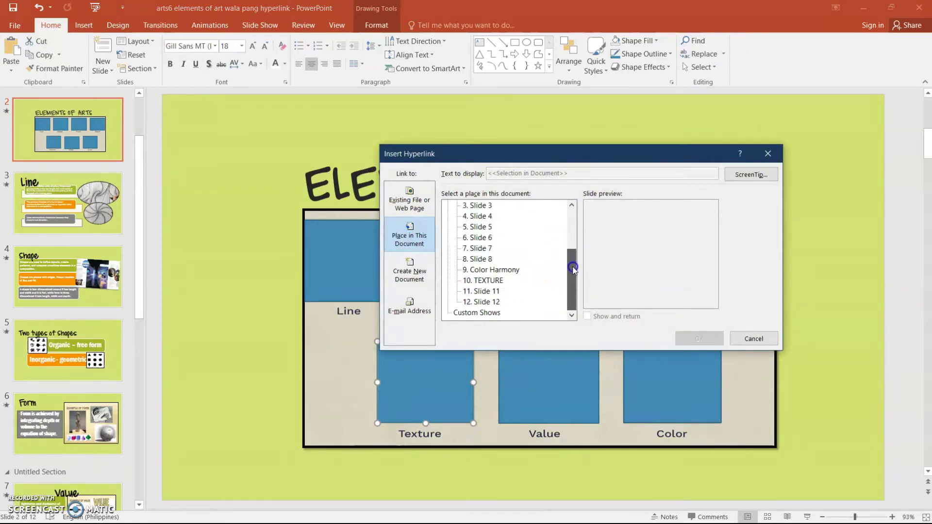
{"action": "left_click", "coordinate": [483, 280]}
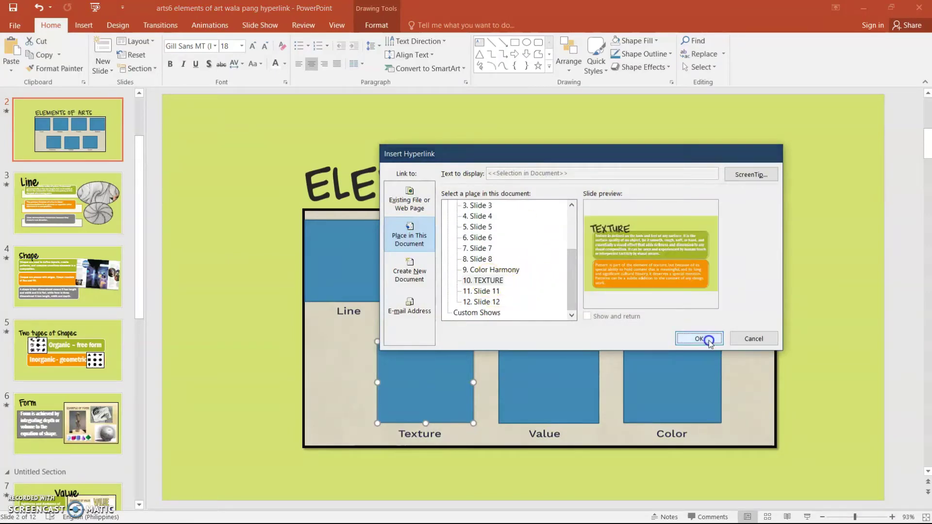
{"action": "left_click", "coordinate": [701, 339]}
{"action": "left_click", "coordinate": [544, 390]}
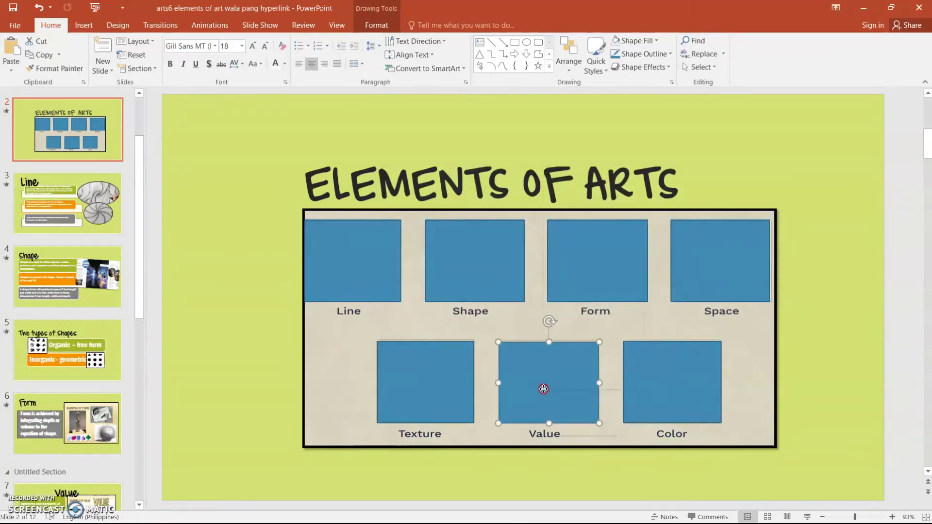
{"action": "right_click", "coordinate": [544, 390]}
{"action": "left_click", "coordinate": [586, 306]}
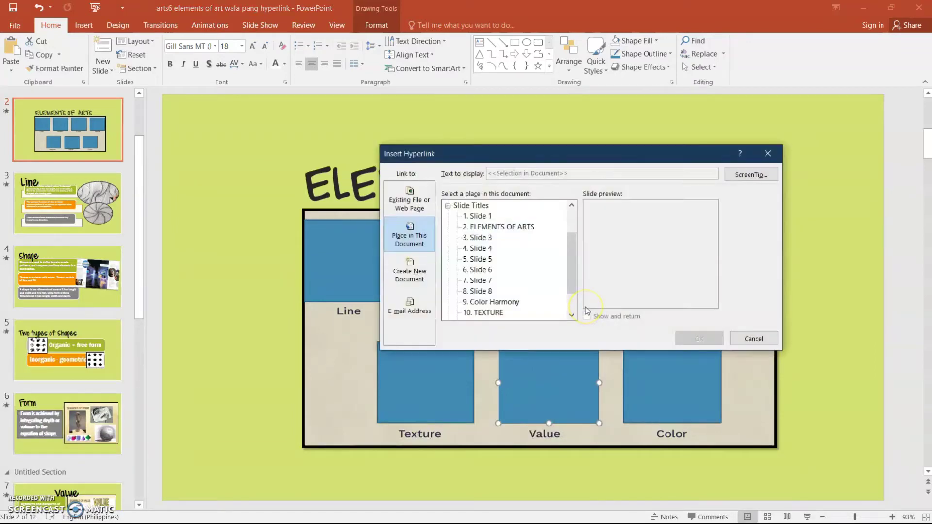
{"action": "left_click", "coordinate": [483, 280]}
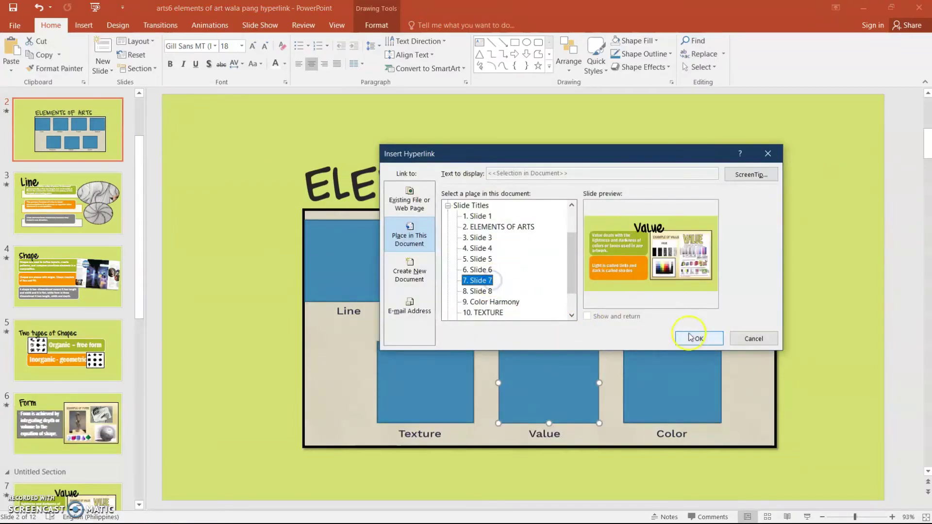
{"action": "left_click", "coordinate": [690, 339]}
- Link the Color box to Slide 8, the COLOR slide
{"action": "left_click", "coordinate": [676, 387]}
{"action": "right_click", "coordinate": [677, 387]}
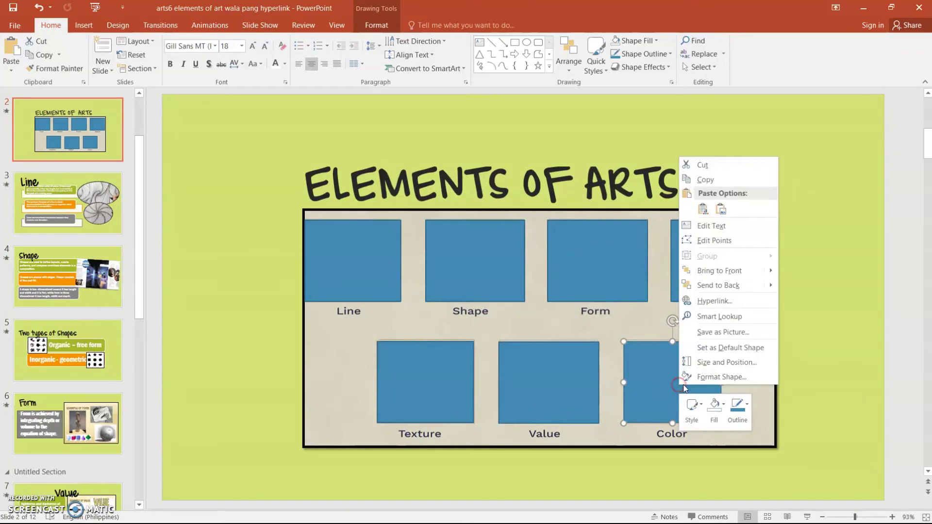
{"action": "left_click", "coordinate": [715, 302]}
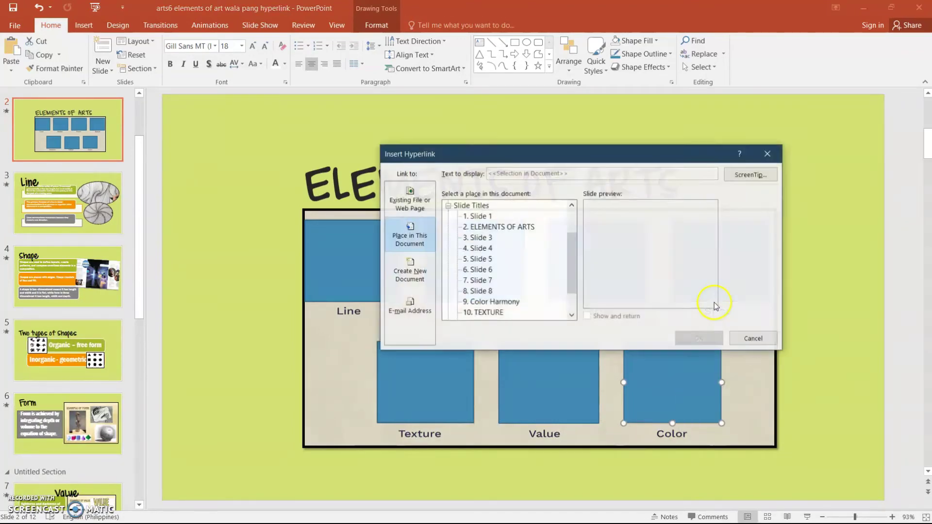
{"action": "left_click", "coordinate": [483, 291]}
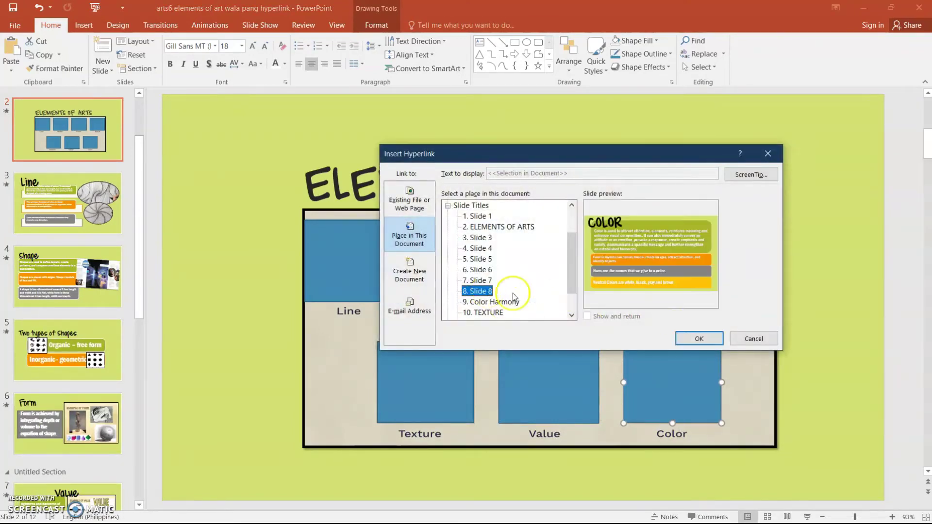
{"action": "left_click", "coordinate": [694, 339]}
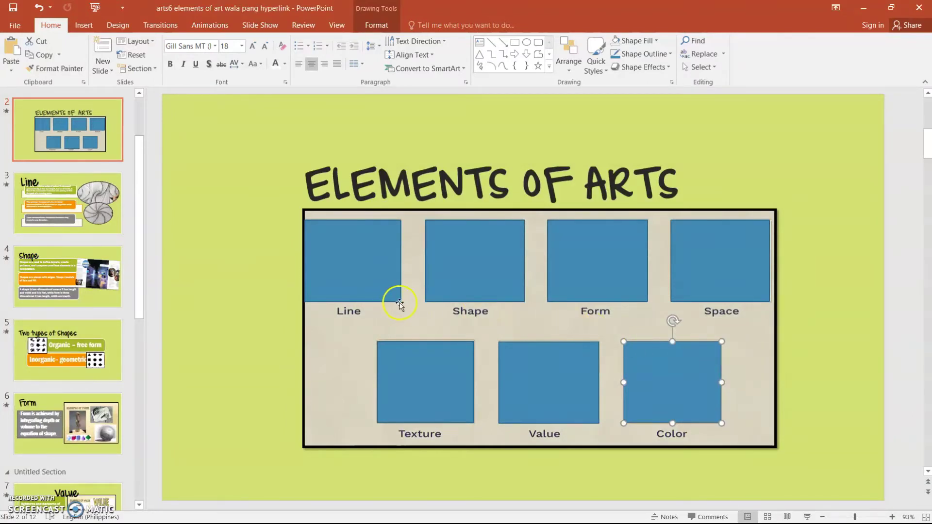
{"action": "left_click", "coordinate": [349, 265]}
- Set the Line and Shape squares to No Fill so their pictures show
{"action": "right_click", "coordinate": [349, 265]}
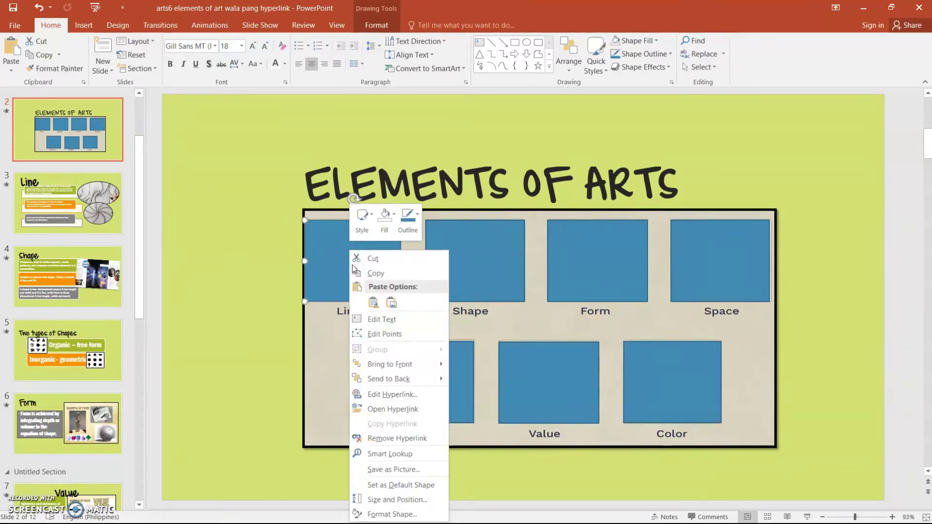
{"action": "left_click", "coordinate": [387, 231]}
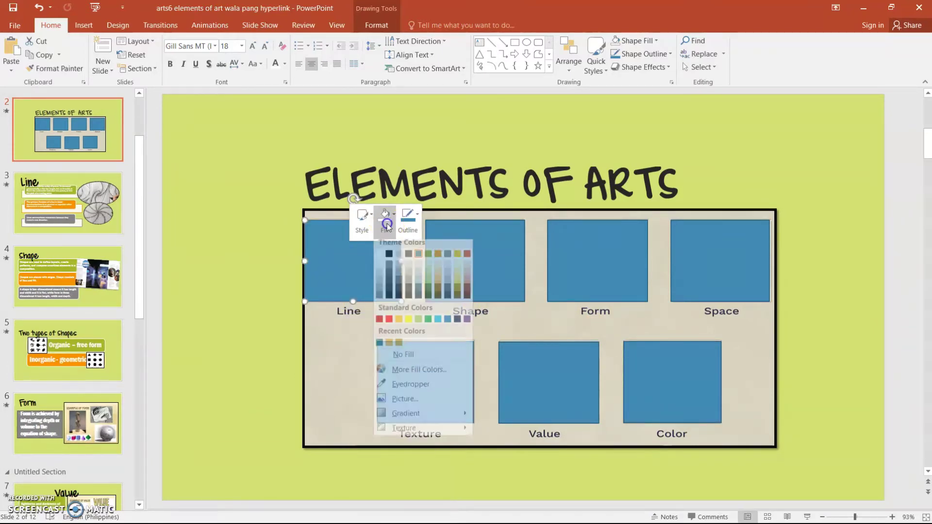
{"action": "left_click", "coordinate": [406, 357]}
{"action": "left_click", "coordinate": [474, 291]}
{"action": "right_click", "coordinate": [481, 262]}
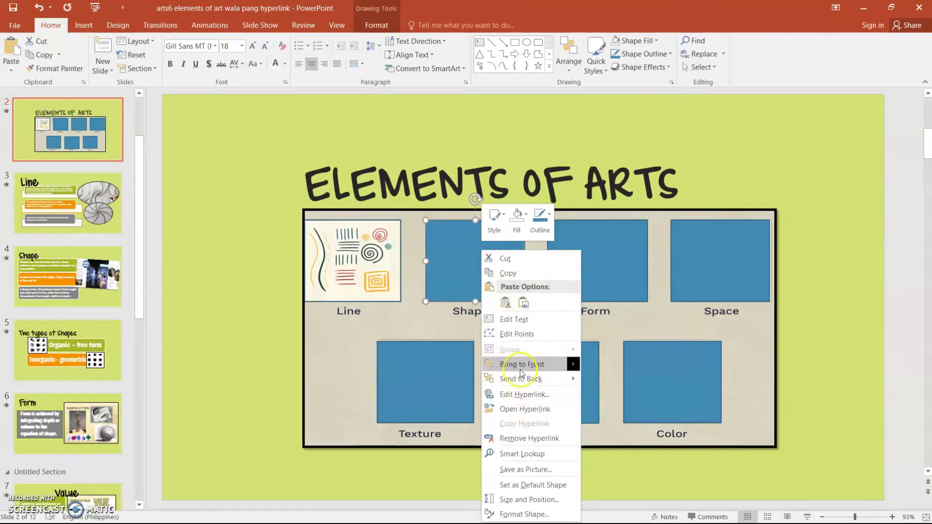
{"action": "left_click", "coordinate": [518, 222]}
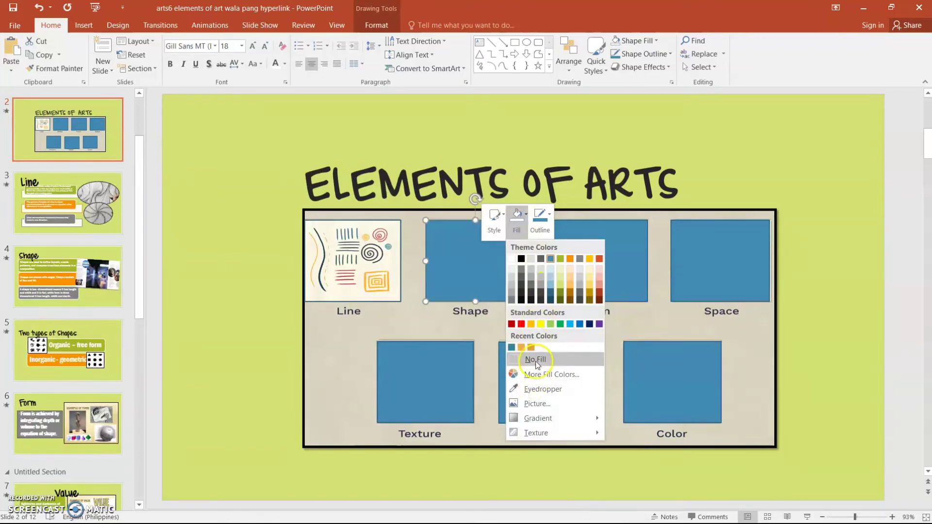
{"action": "left_click", "coordinate": [535, 361]}
- Set the Form and Space squares to No Fill so their pictures show
{"action": "right_click", "coordinate": [588, 251]}
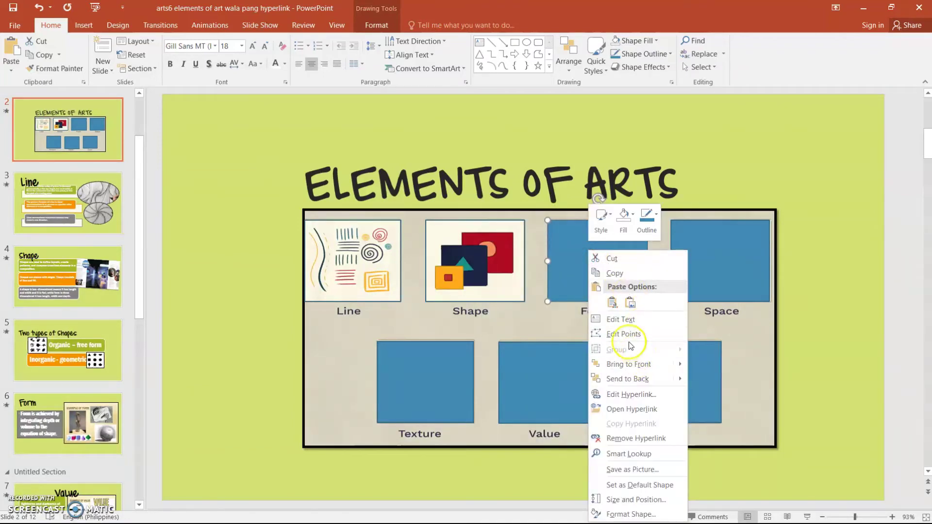
{"action": "left_click", "coordinate": [626, 223]}
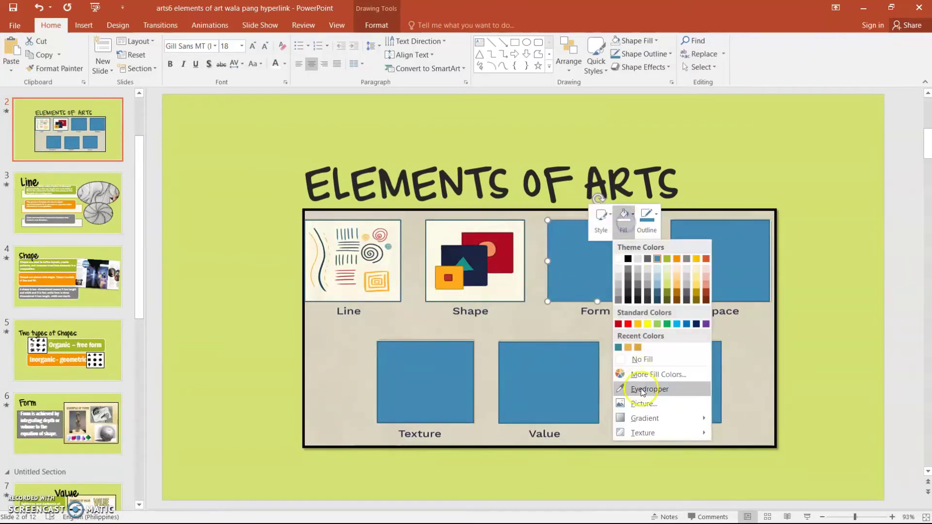
{"action": "left_click", "coordinate": [644, 359]}
{"action": "left_click", "coordinate": [718, 265]}
{"action": "right_click", "coordinate": [718, 265]}
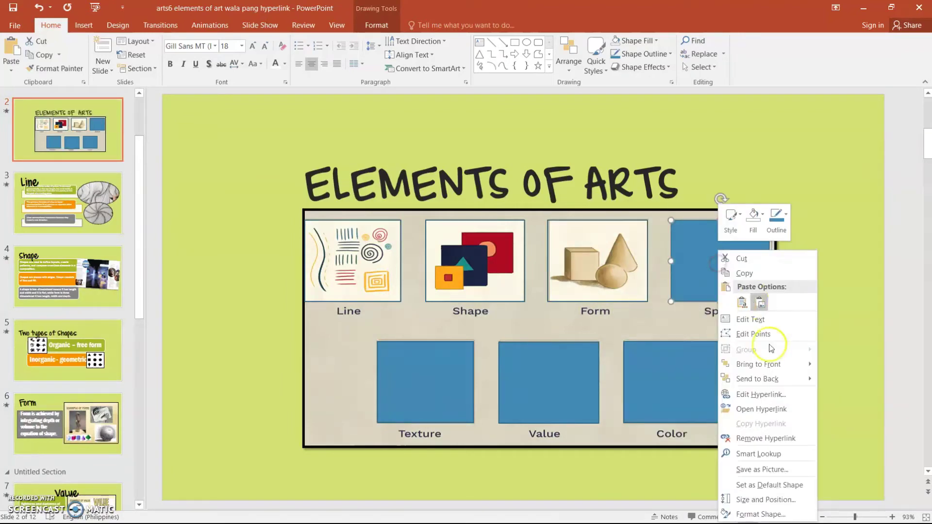
{"action": "left_click", "coordinate": [751, 231]}
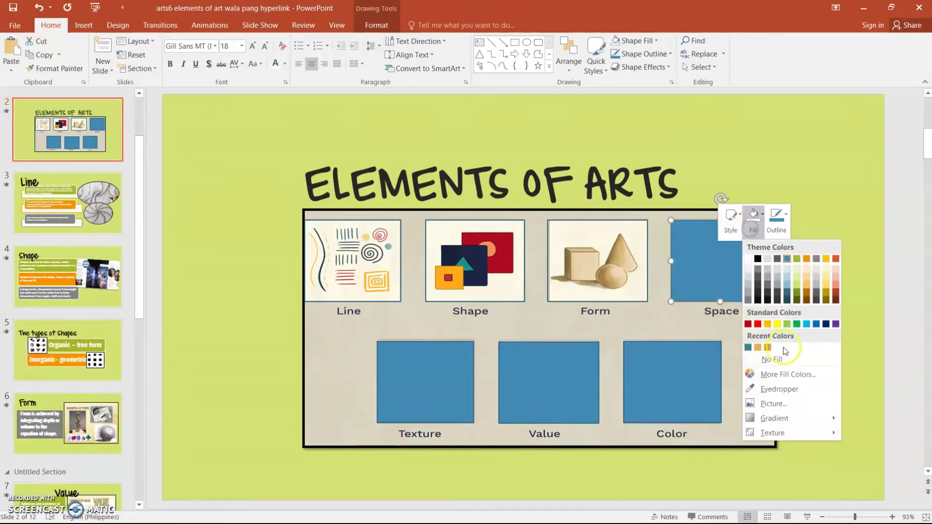
{"action": "left_click", "coordinate": [787, 358]}
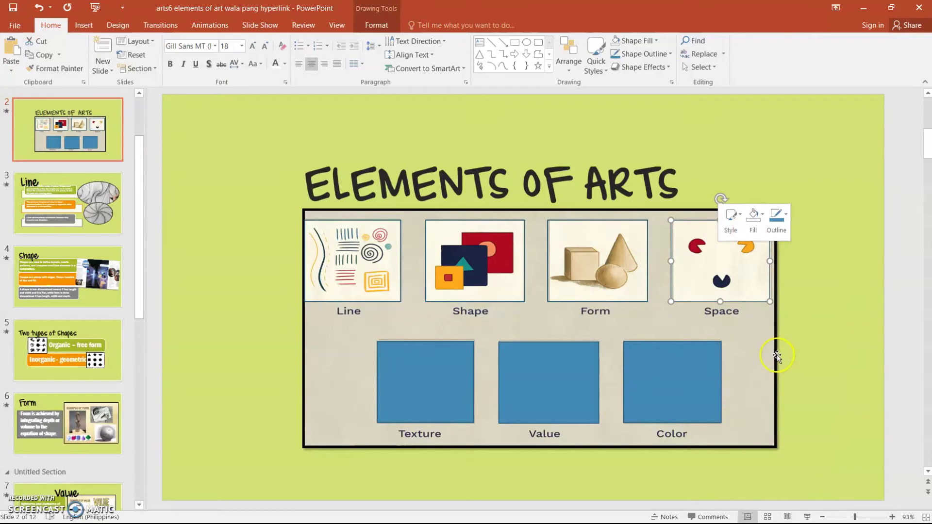
- Remove the fill from the Texture, Value and Color squares together, then go to the Line slide
{"action": "left_click", "coordinate": [394, 385]}
{"action": "right_click", "coordinate": [405, 382]}
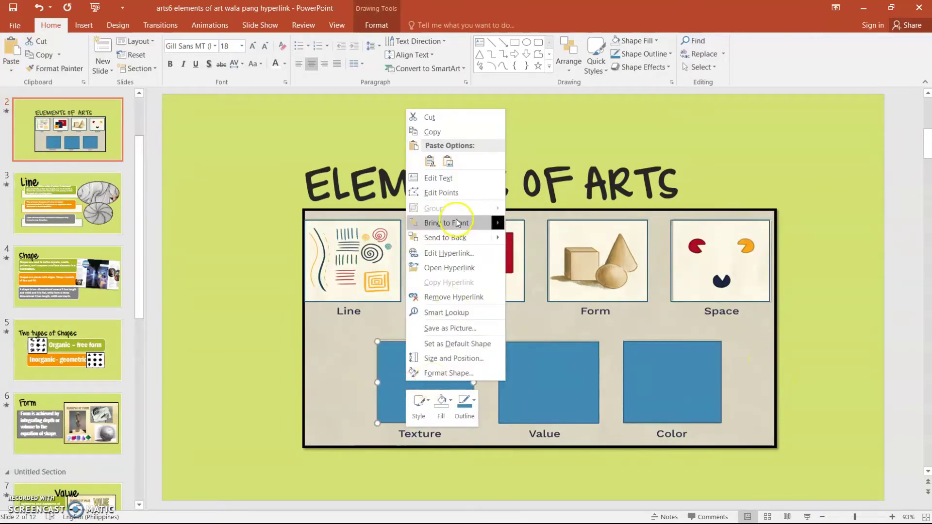
{"action": "left_click", "coordinate": [446, 408]}
{"action": "left_click", "coordinate": [282, 363]}
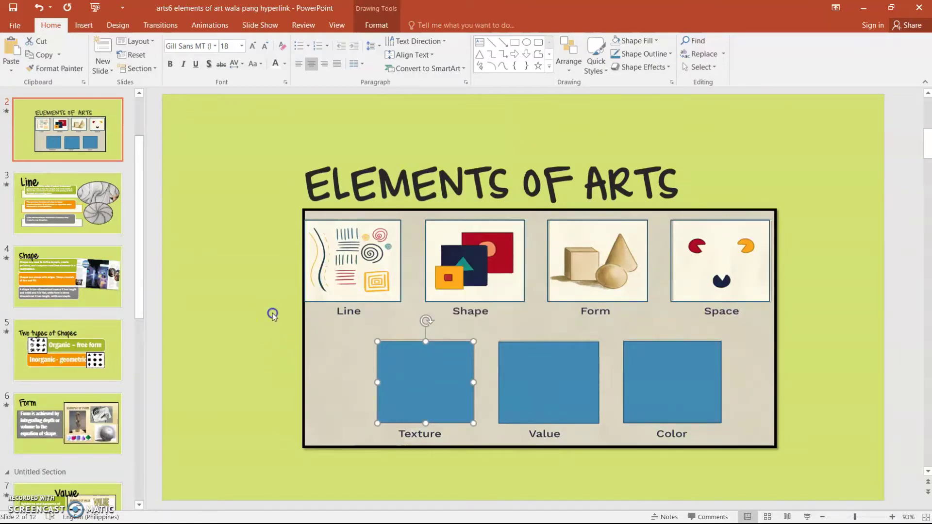
{"action": "left_click_drag", "start_coordinate": [272, 315], "coordinate": [811, 494]}
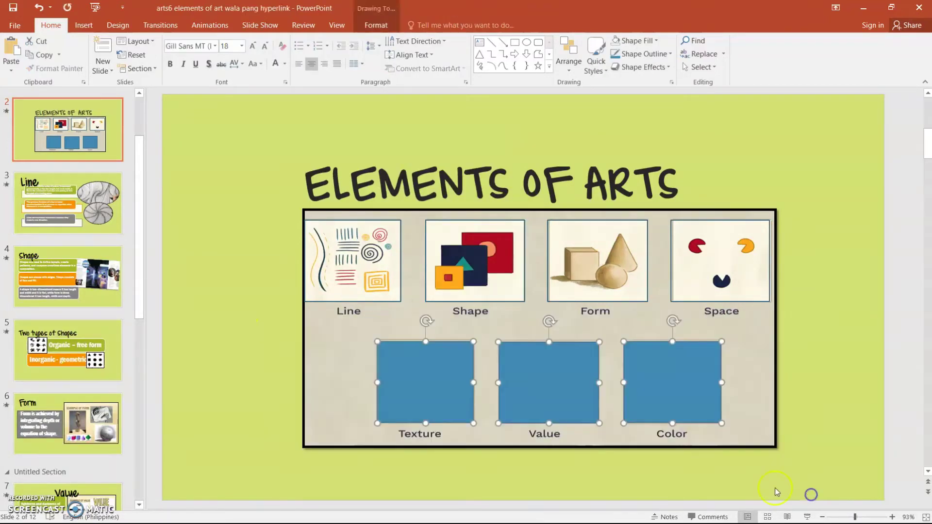
{"action": "right_click", "coordinate": [570, 388]}
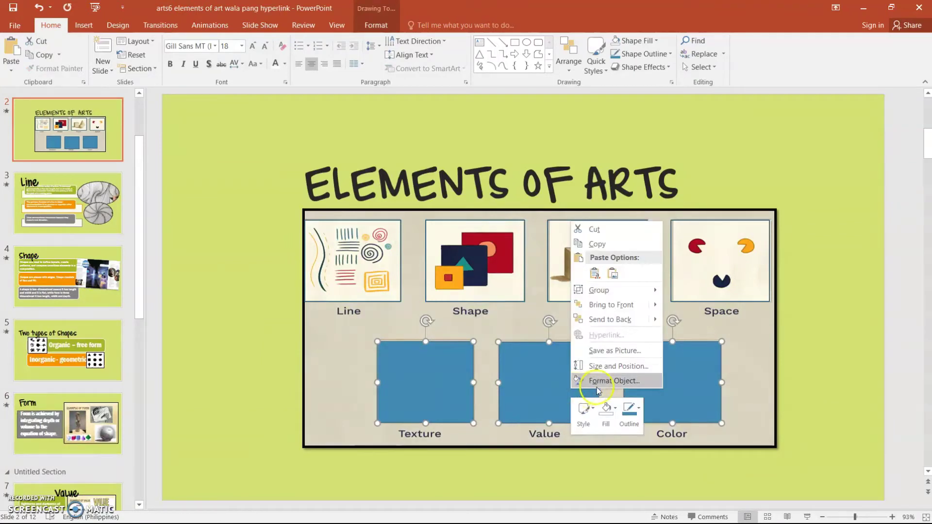
{"action": "left_click", "coordinate": [606, 409]}
{"action": "left_click", "coordinate": [622, 319]}
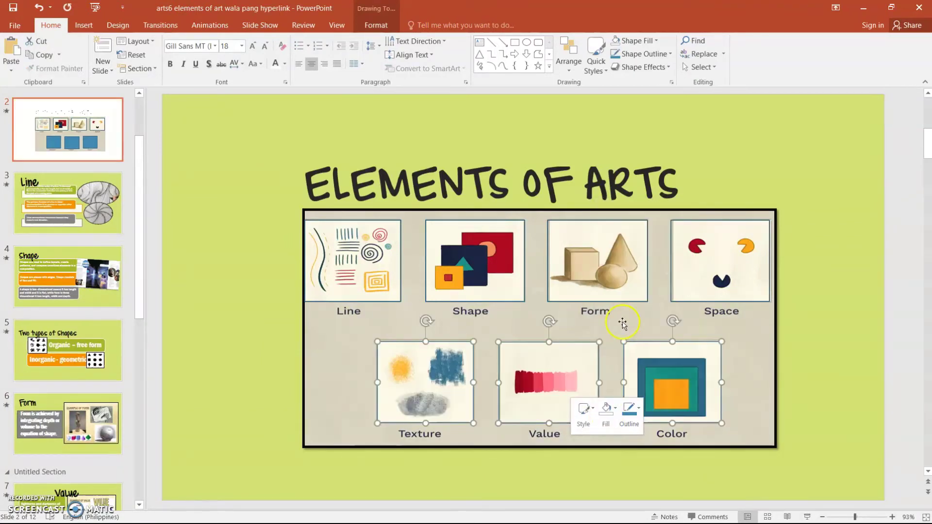
{"action": "left_click", "coordinate": [791, 387]}
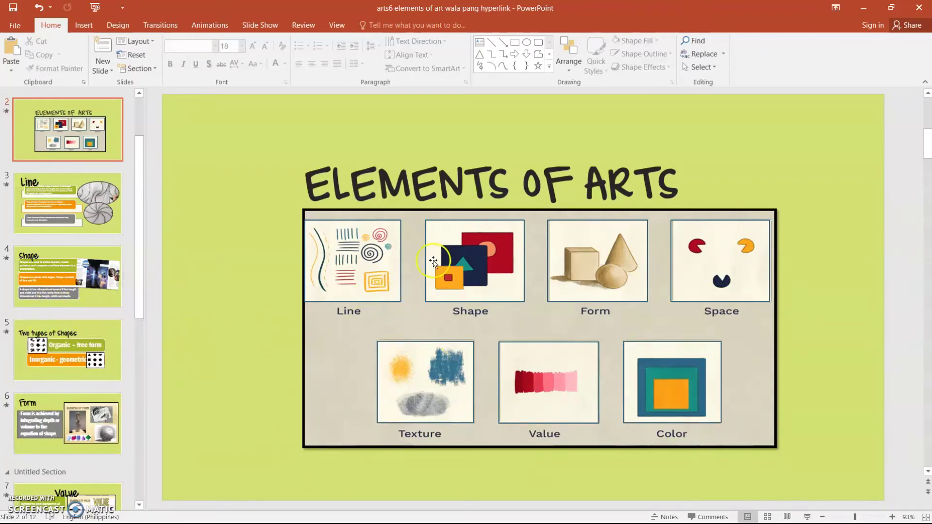
{"action": "left_click", "coordinate": [85, 221]}
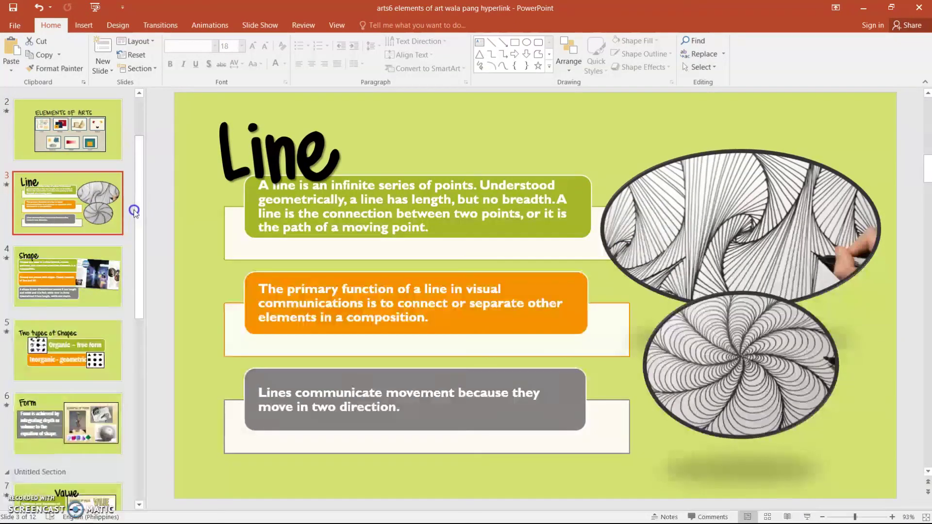
- Insert the teal 'unnamed (3)' home icon, shrink it to 2.57 × 2.88 cm, and place it bottom-right
{"action": "left_click", "coordinate": [85, 27]}
{"action": "left_click", "coordinate": [70, 54]}
{"action": "left_click", "coordinate": [126, 117]}
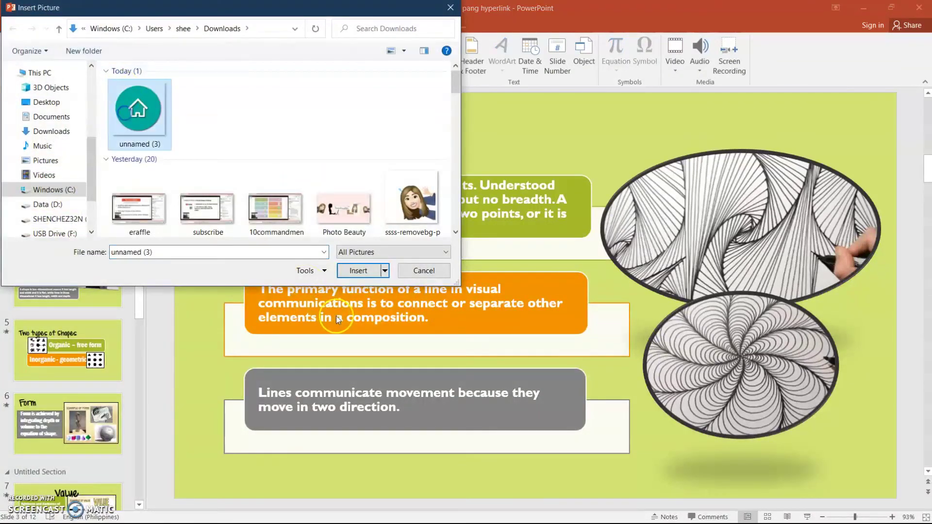
{"action": "left_click", "coordinate": [360, 271]}
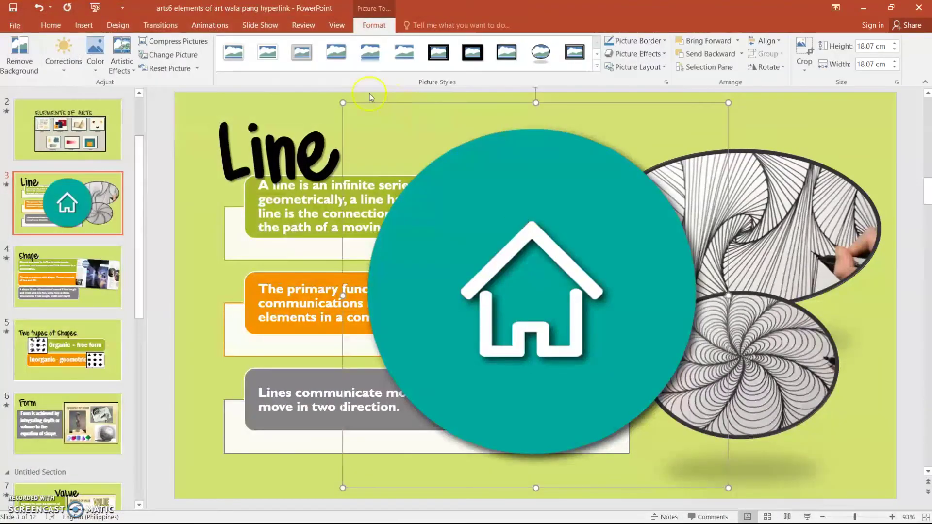
{"action": "left_click_drag", "start_coordinate": [341, 103], "coordinate": [667, 492]}
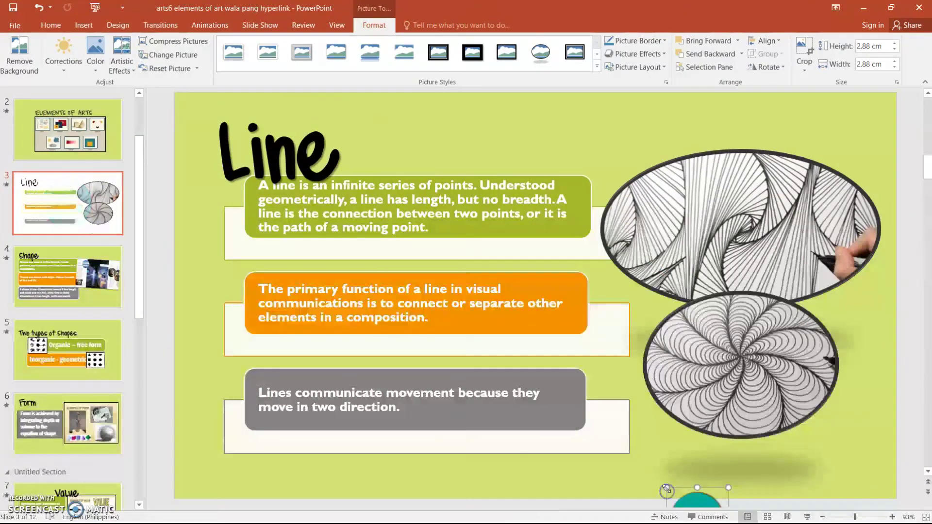
{"action": "mouse_move", "coordinate": [689, 498]}
{"action": "left_mouse_down"}
{"action": "mouse_move", "coordinate": [675, 376]}
{"action": "mouse_move", "coordinate": [673, 473]}
{"action": "mouse_move", "coordinate": [859, 452]}
{"action": "left_mouse_up"}
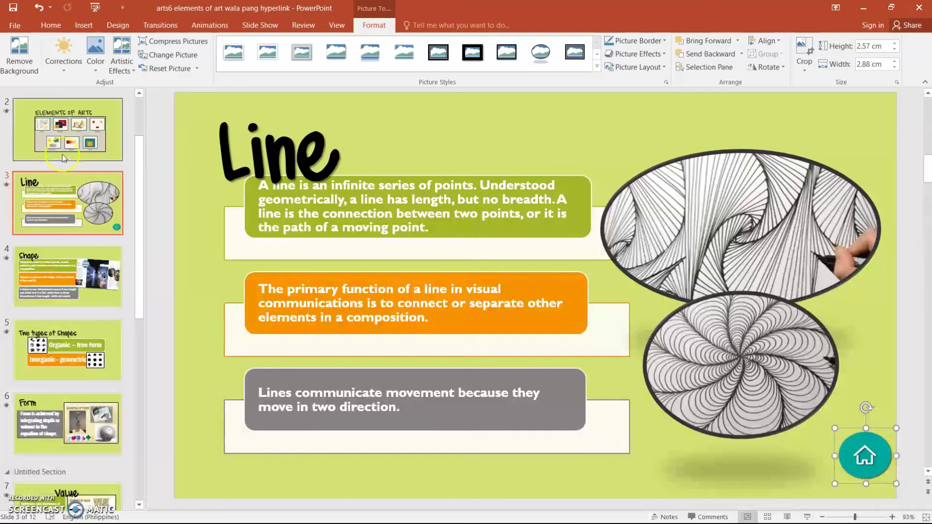
- Hyperlink the Line slide's home icon to the '2. ELEMENTS OF ARTS' slide in this document
{"action": "left_click", "coordinate": [874, 451]}
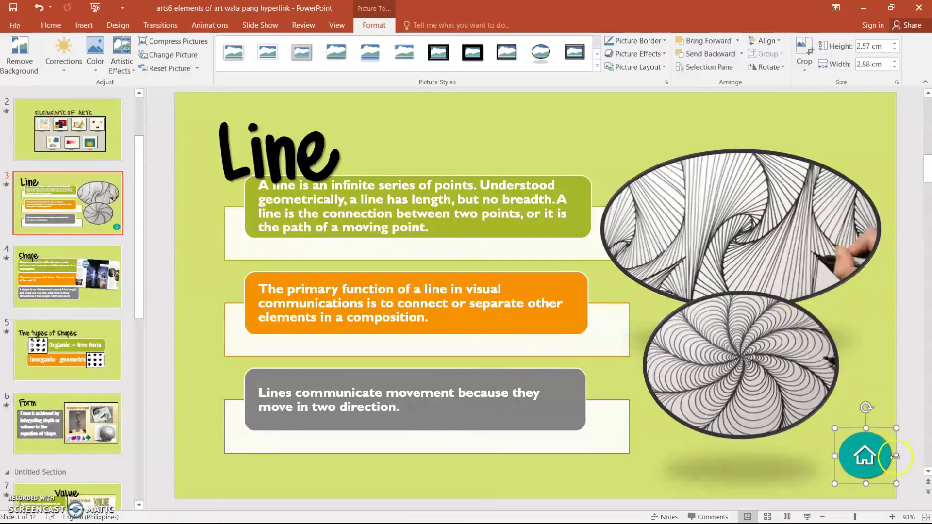
{"action": "key", "text": "Escape"}
{"action": "left_click", "coordinate": [888, 459]}
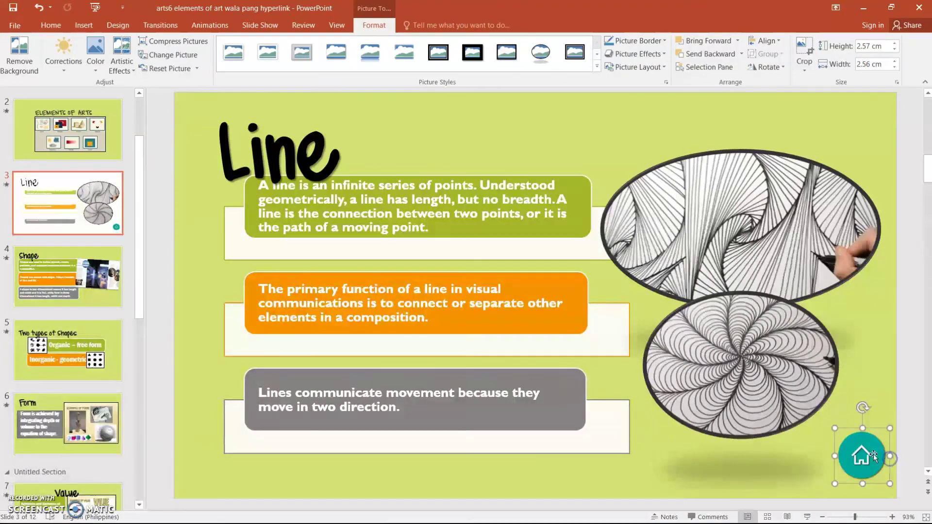
{"action": "right_click", "coordinate": [872, 455]}
{"action": "left_click", "coordinate": [800, 386]}
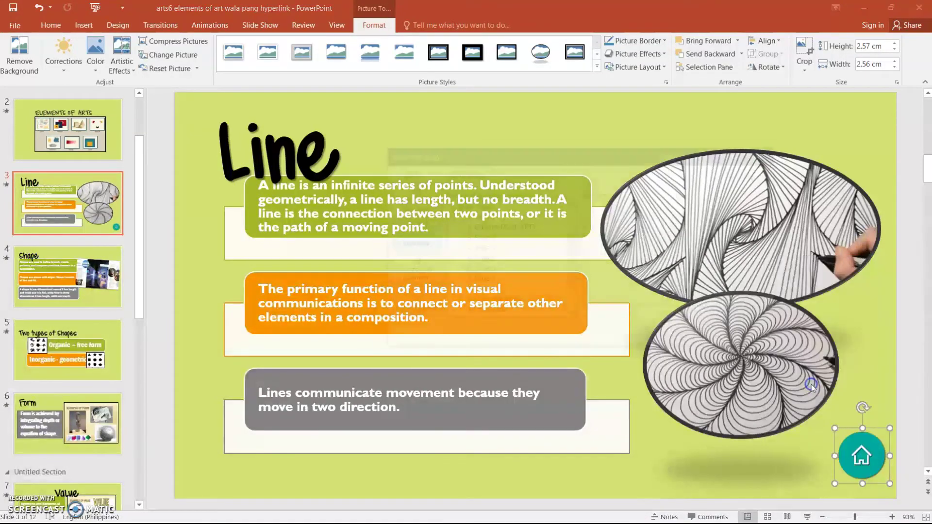
{"action": "left_click", "coordinate": [486, 227]}
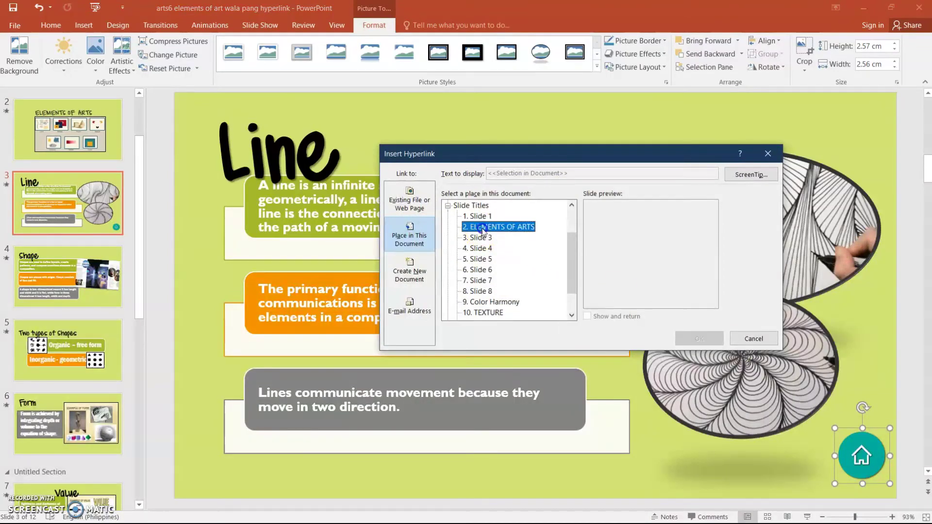
{"action": "left_click", "coordinate": [699, 338]}
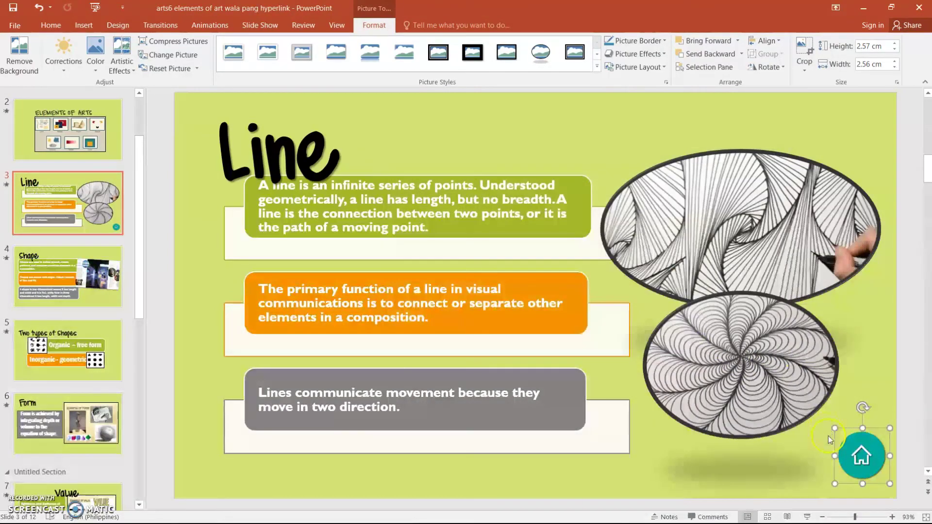
- Dismiss the accidental Move Here/Copy Here menus, leaving the home button in place
{"action": "right_click", "coordinate": [858, 456]}
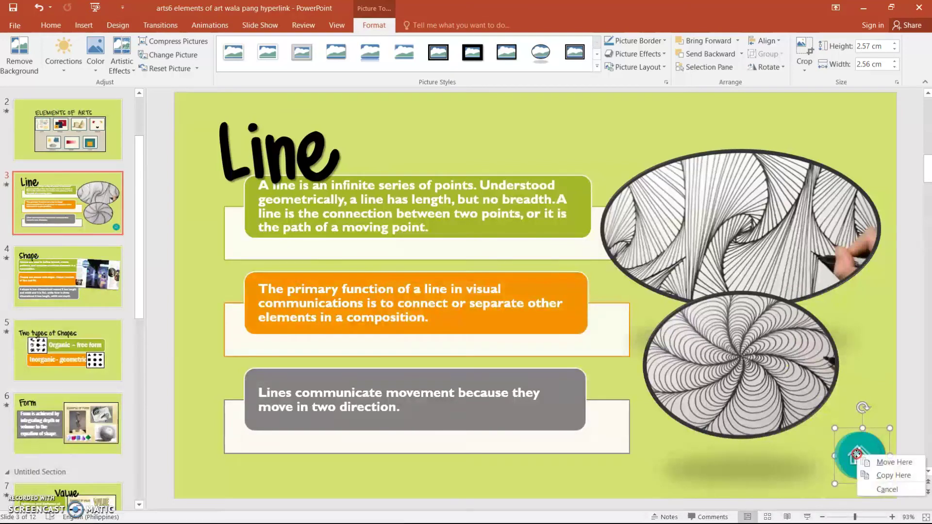
{"action": "key", "text": "Escape"}
{"action": "right_click", "coordinate": [849, 430]}
{"action": "key", "text": "Escape"}
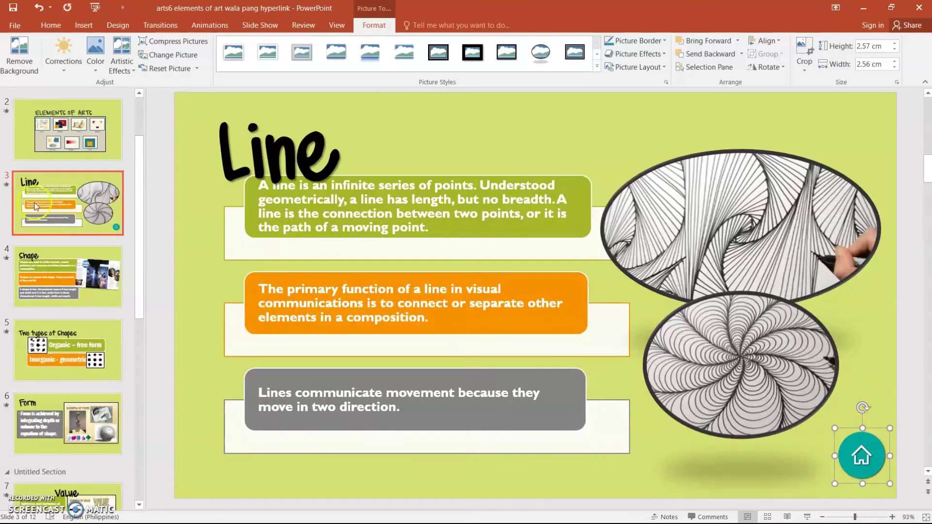
- Paste the home button onto the Two types of Shapes, Form and Value slides
{"action": "left_click", "coordinate": [60, 207]}
{"action": "left_click", "coordinate": [83, 295]}
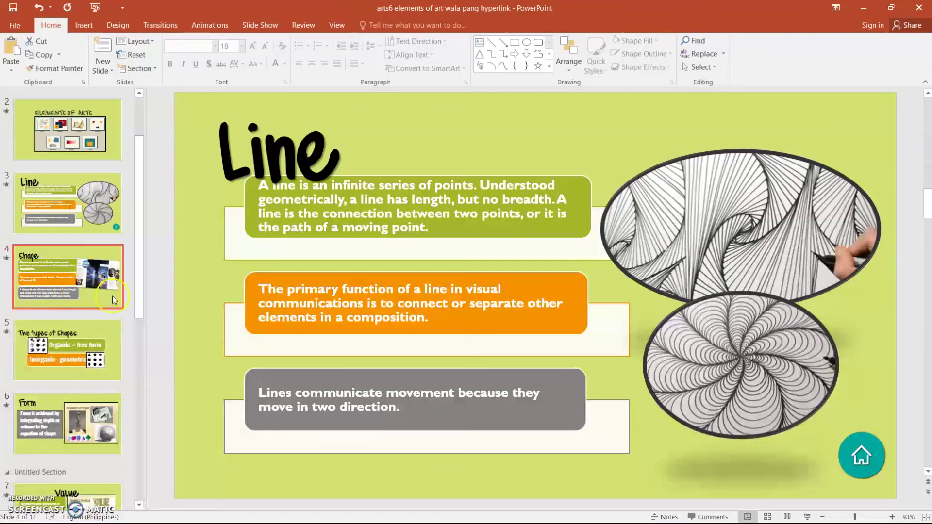
{"action": "left_click", "coordinate": [61, 360]}
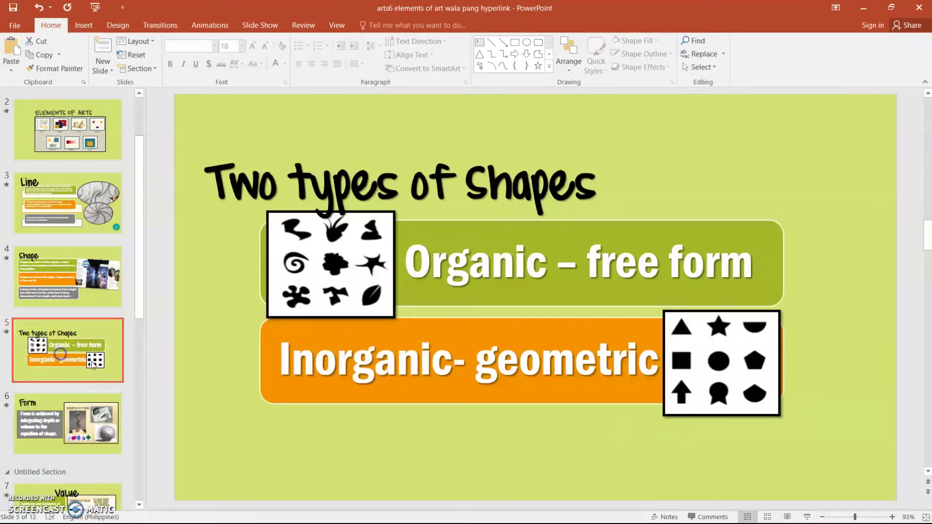
{"action": "key", "text": "ctrl+v"}
{"action": "scroll", "coordinate": [58, 340], "scroll_direction": "down", "scroll_amount": 3}
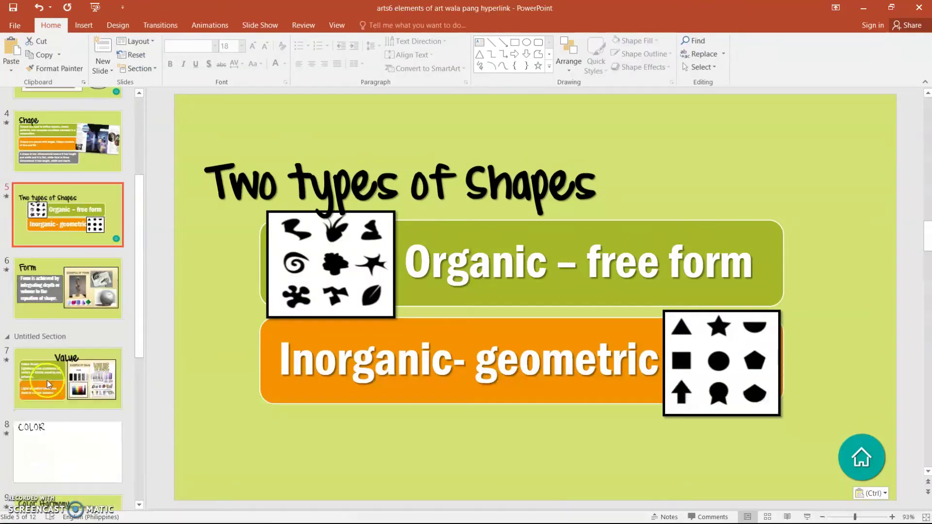
{"action": "left_click", "coordinate": [43, 269]}
{"action": "key", "text": "ctrl+v"}
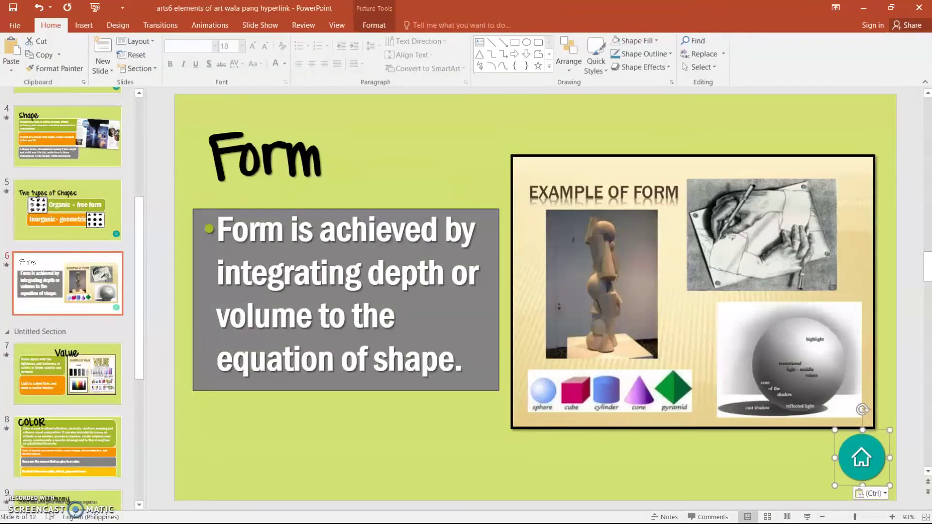
{"action": "scroll", "coordinate": [60, 278], "scroll_direction": "down", "scroll_amount": 3}
{"action": "left_click", "coordinate": [61, 278]}
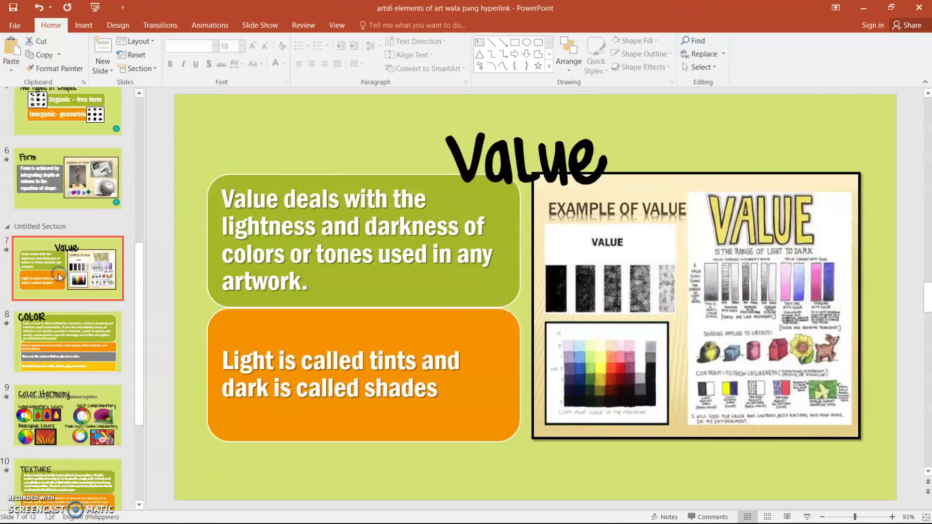
{"action": "key", "text": "ctrl+v"}
- Paste the home button onto the Color Harmony, texture-uses and Space slides
{"action": "scroll", "coordinate": [54, 359], "scroll_direction": "down", "scroll_amount": 3}
{"action": "scroll", "coordinate": [51, 351], "scroll_direction": "down", "scroll_amount": 3}
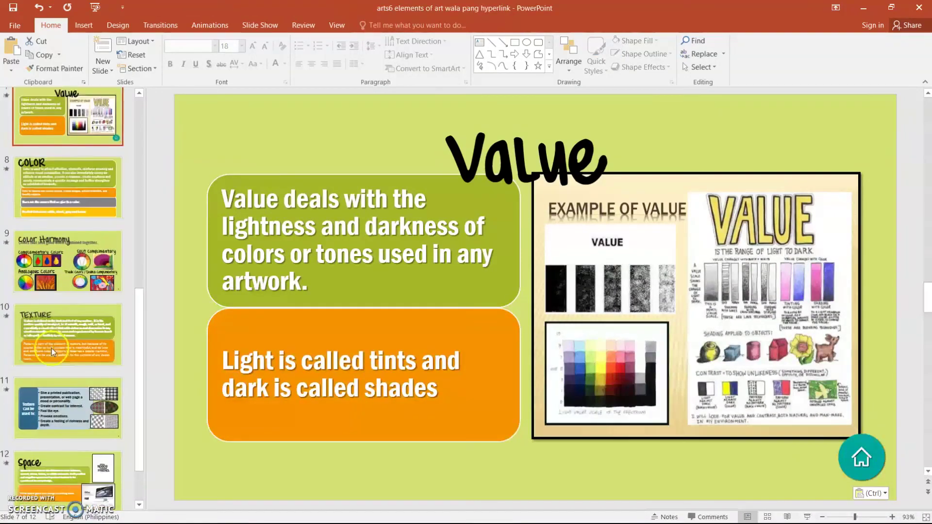
{"action": "left_click", "coordinate": [53, 261]}
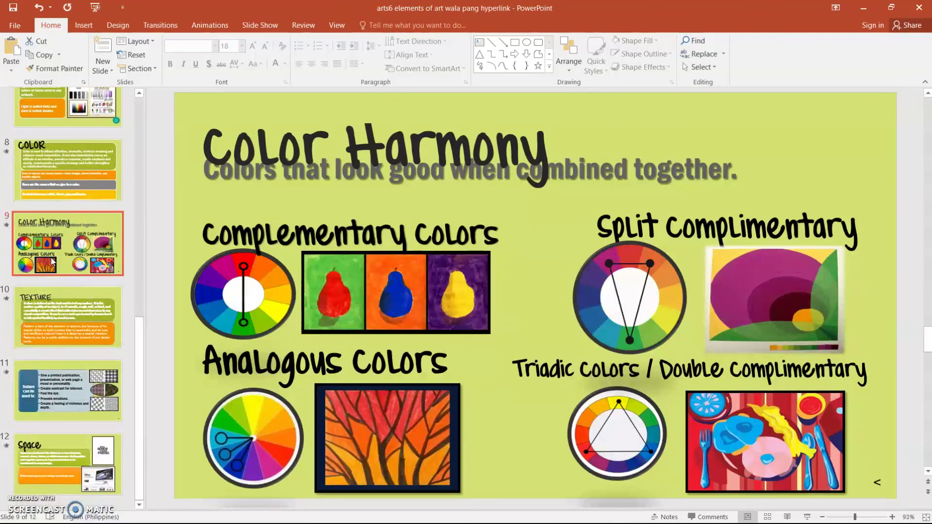
{"action": "key", "text": "ctrl+v"}
{"action": "left_click", "coordinate": [62, 333]}
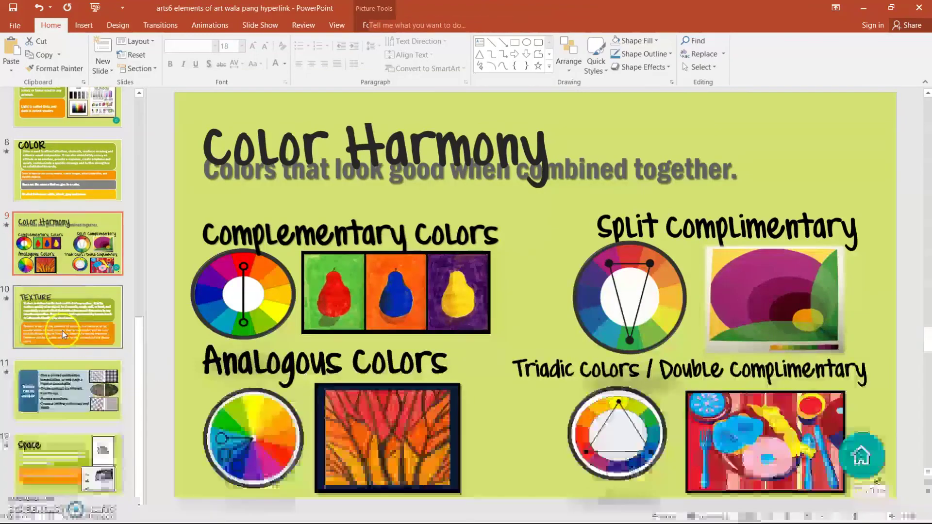
{"action": "left_click", "coordinate": [90, 406]}
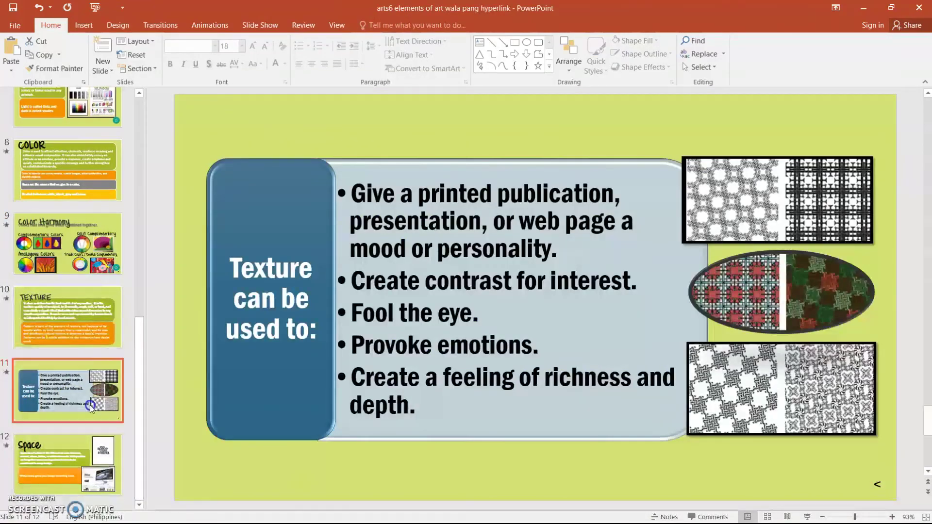
{"action": "key", "text": "ctrl+v"}
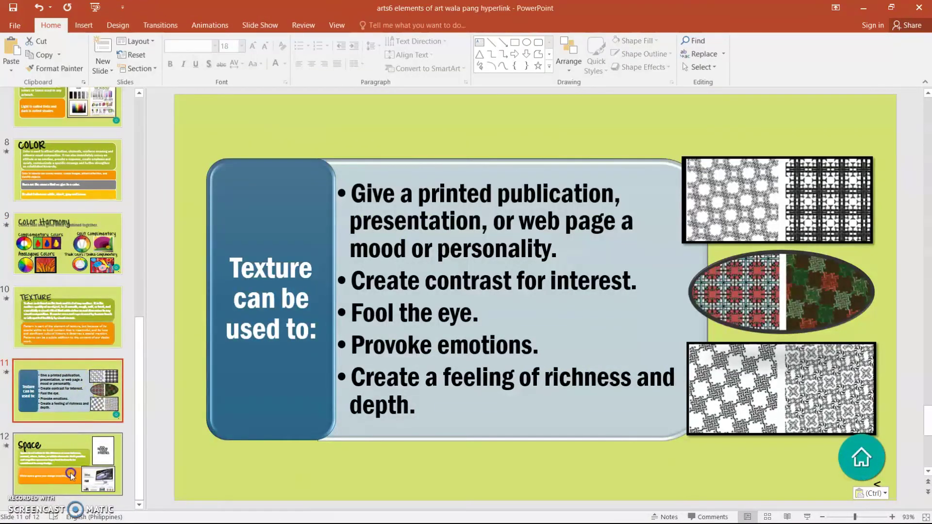
{"action": "left_click", "coordinate": [71, 468]}
{"action": "key", "text": "ctrl+v"}
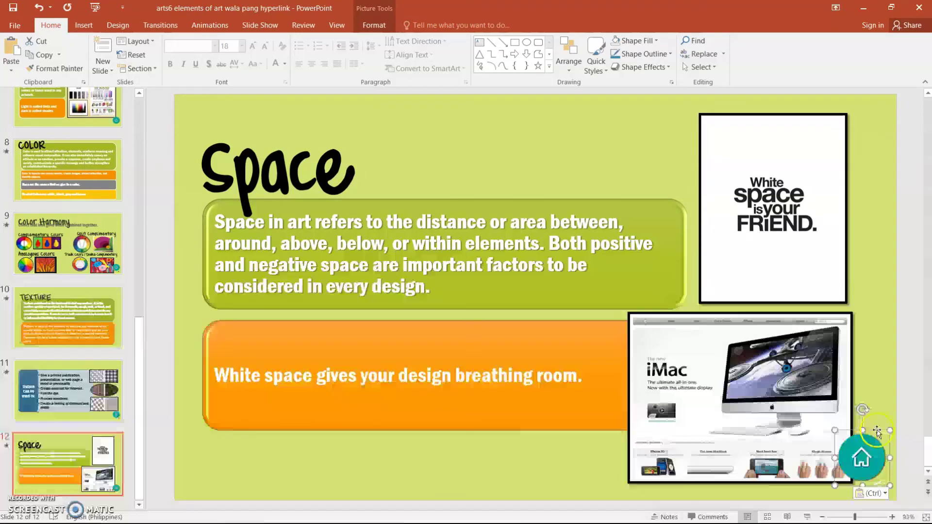
- Move the Space slide's home button to the bottom-left and reposition those on the Texture and Color Harmony slides
{"action": "left_click_drag", "start_coordinate": [878, 432], "coordinate": [250, 433]}
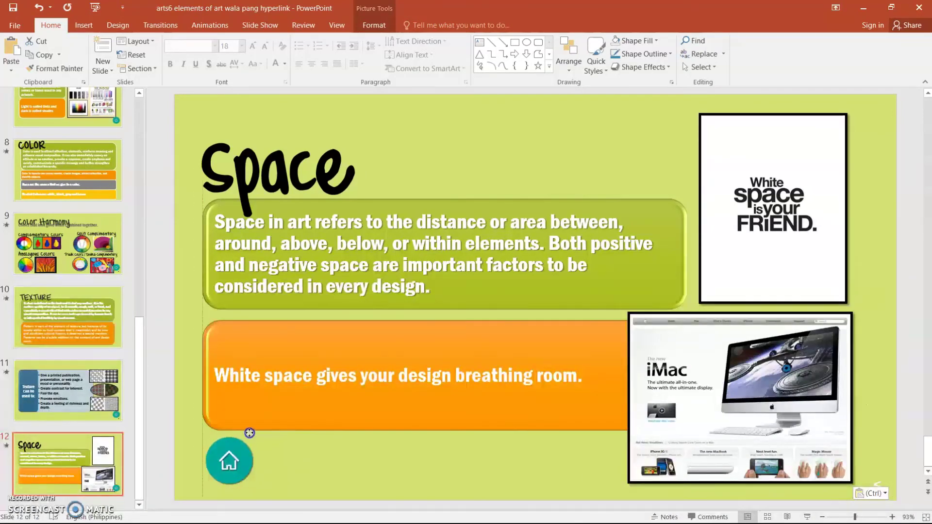
{"action": "left_click", "coordinate": [67, 391]}
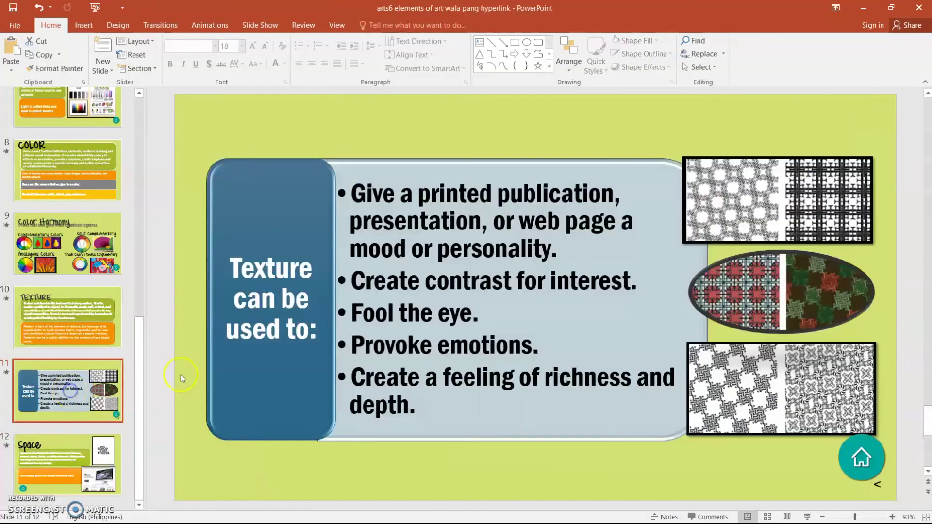
{"action": "mouse_move", "coordinate": [878, 457]}
{"action": "left_mouse_down"}
{"action": "mouse_move", "coordinate": [874, 472]}
{"action": "mouse_move", "coordinate": [883, 470]}
{"action": "left_mouse_up"}
{"action": "left_click", "coordinate": [48, 370]}
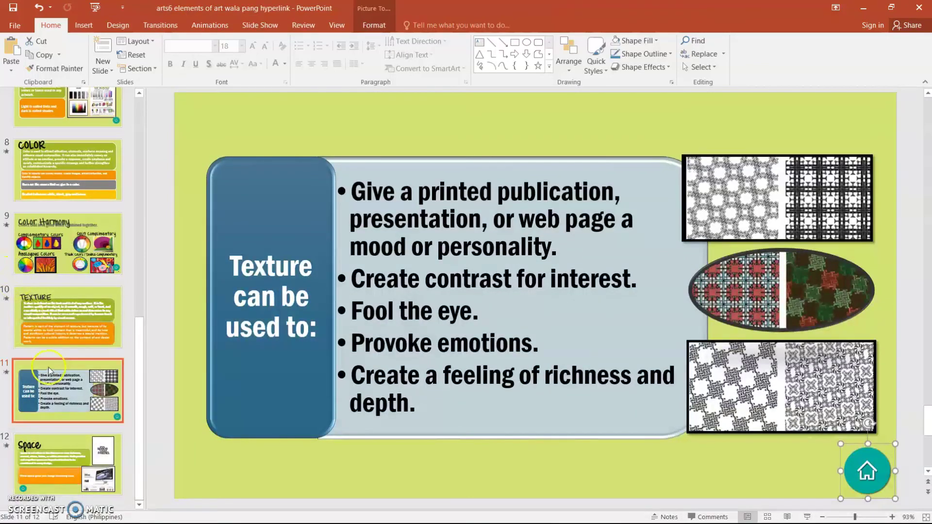
{"action": "key", "text": "Up"}
{"action": "key", "text": "Up"}
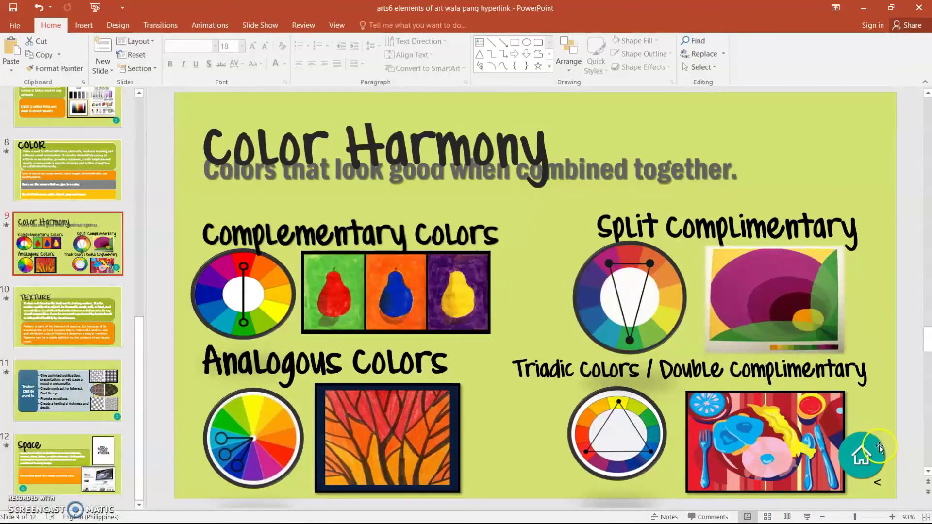
{"action": "left_click_drag", "start_coordinate": [879, 446], "coordinate": [866, 464]}
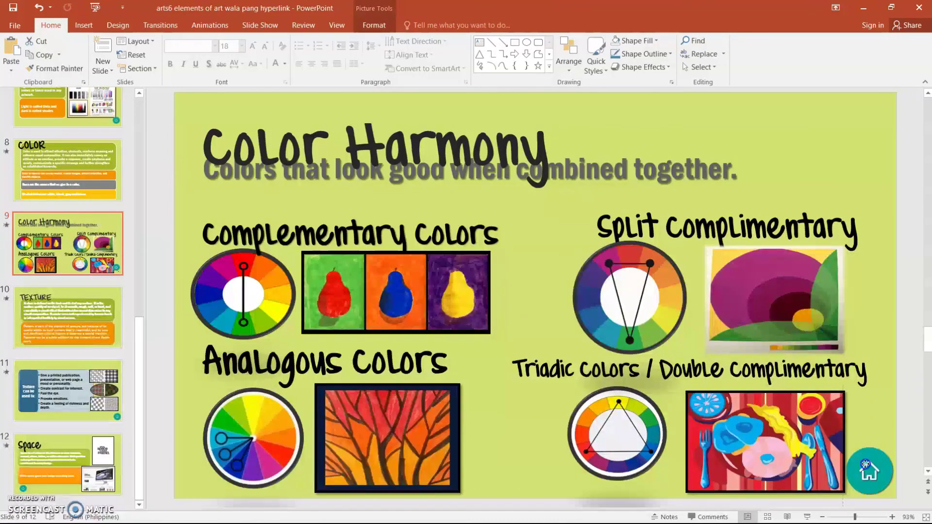
{"action": "left_click", "coordinate": [54, 344]}
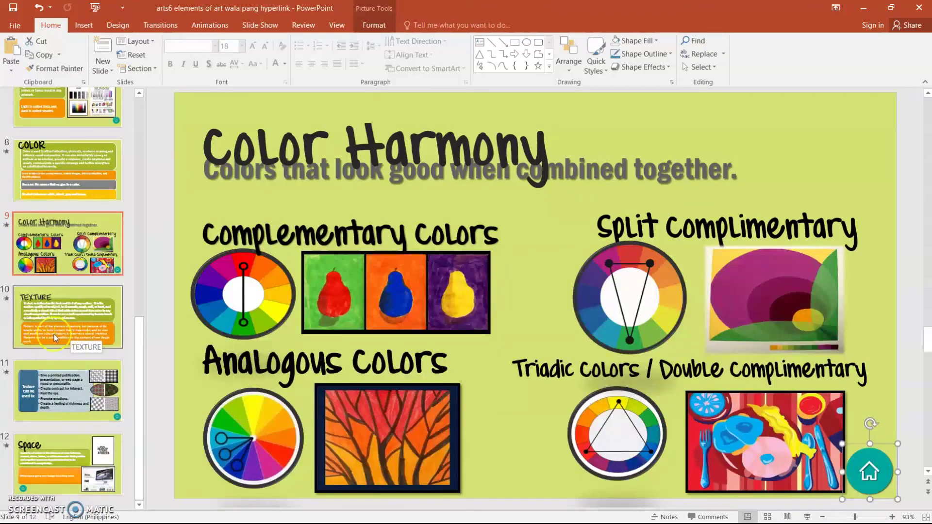
- Nudge the Form and Two types of Shapes home buttons slightly down, then return to the menu slide
{"action": "scroll", "coordinate": [68, 255], "scroll_direction": "up", "scroll_amount": 2}
{"action": "scroll", "coordinate": [87, 264], "scroll_direction": "up", "scroll_amount": 1}
{"action": "scroll", "coordinate": [86, 264], "scroll_direction": "up", "scroll_amount": 1}
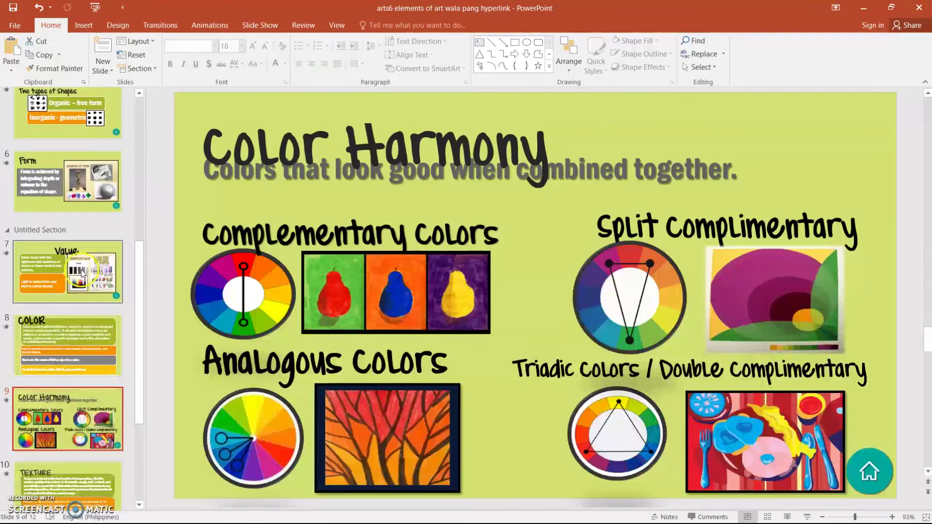
{"action": "left_click", "coordinate": [82, 274]}
{"action": "left_click", "coordinate": [858, 469]}
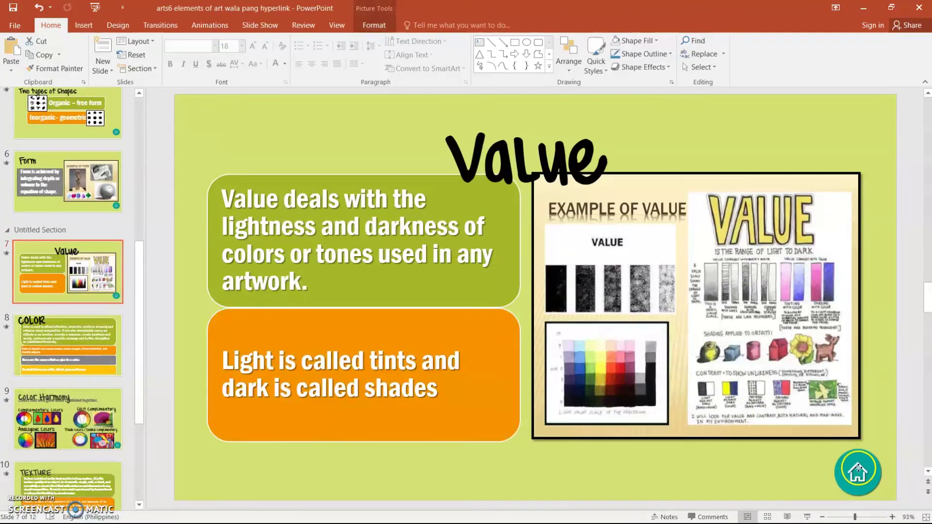
{"action": "left_click", "coordinate": [73, 184]}
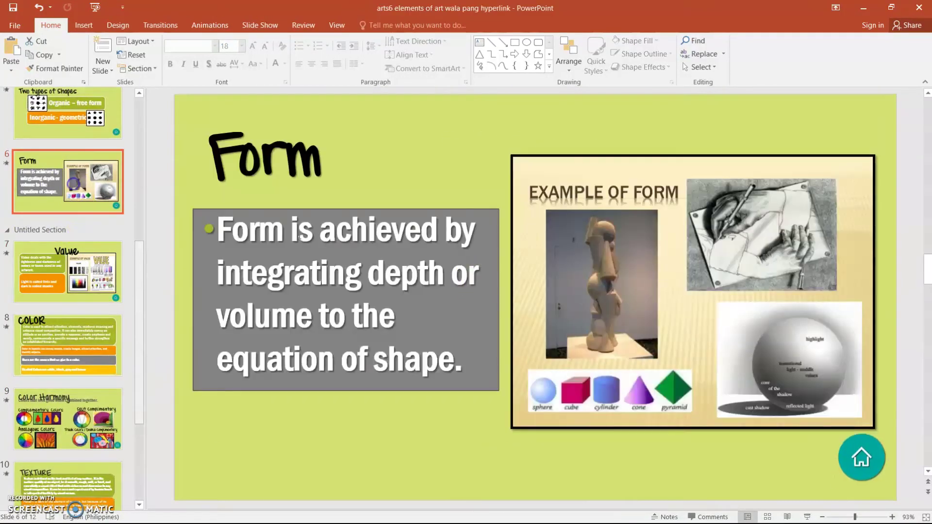
{"action": "left_click_drag", "start_coordinate": [859, 459], "coordinate": [861, 467]}
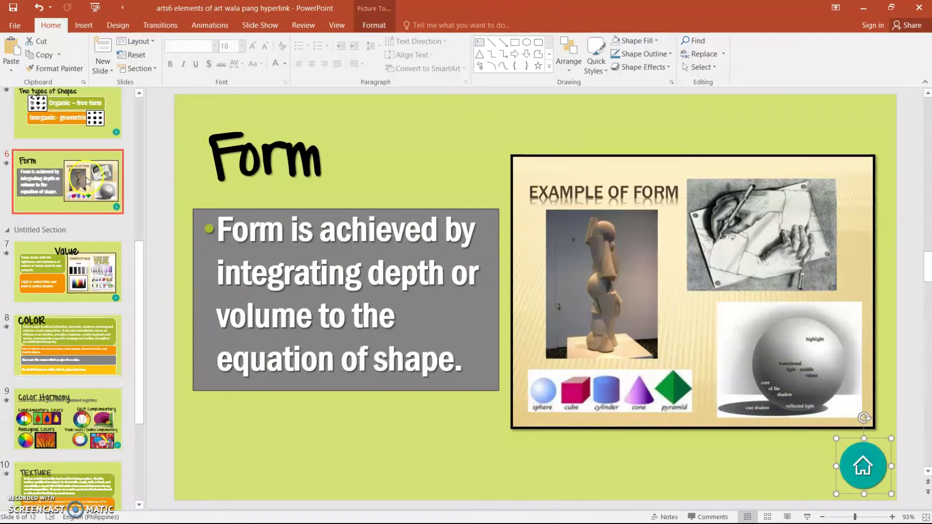
{"action": "scroll", "coordinate": [89, 183], "scroll_direction": "up", "scroll_amount": 3}
{"action": "left_click", "coordinate": [56, 257]}
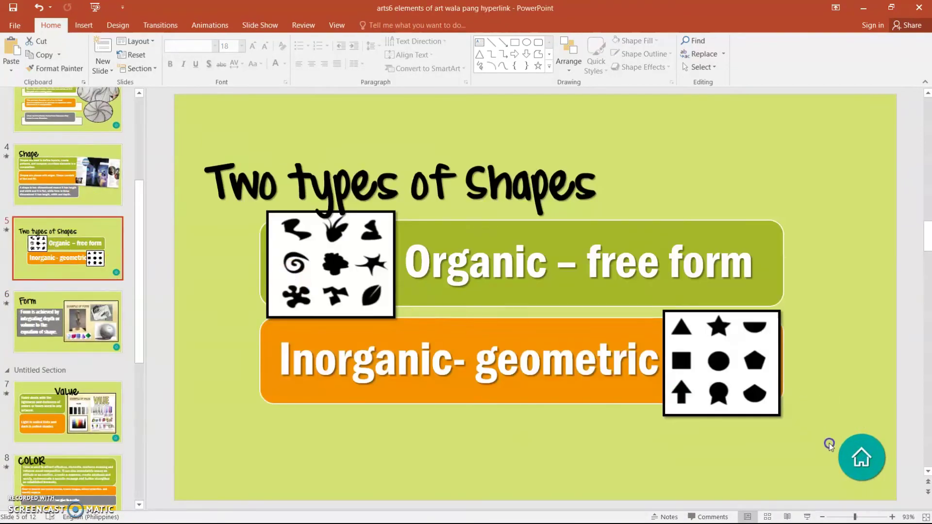
{"action": "left_click_drag", "start_coordinate": [851, 458], "coordinate": [843, 464]}
{"action": "left_click", "coordinate": [47, 213]}
{"action": "scroll", "coordinate": [58, 233], "scroll_direction": "up", "scroll_amount": 4}
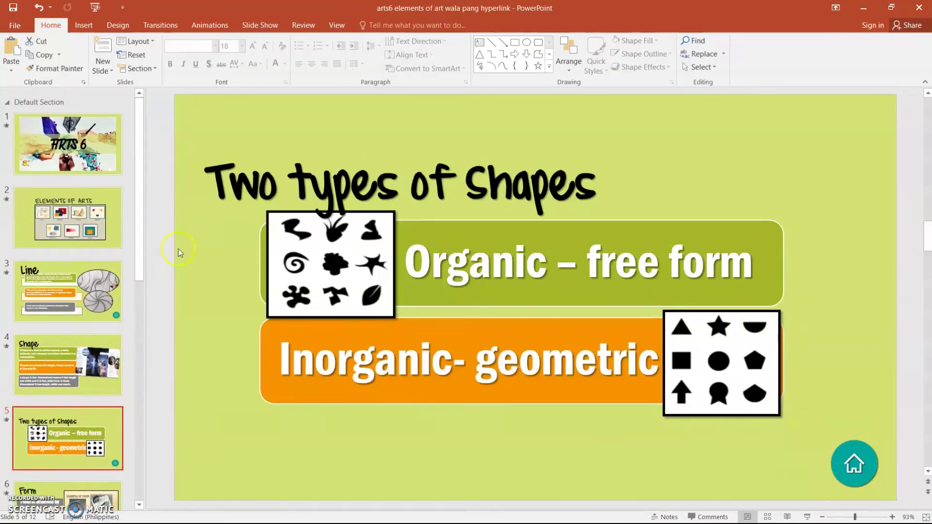
{"action": "left_click", "coordinate": [75, 204]}
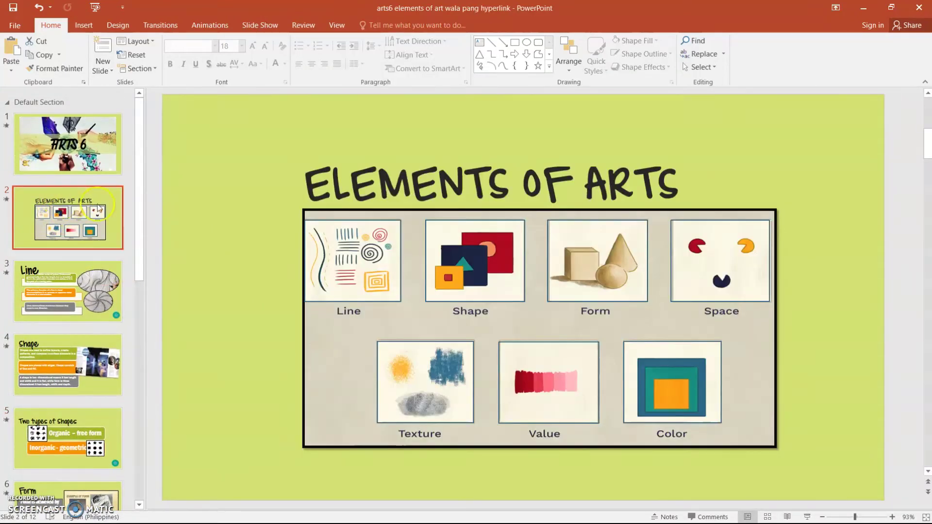
- Start the slide show on the Elements of Arts menu and follow the Line picture's link
{"action": "left_click", "coordinate": [807, 516]}
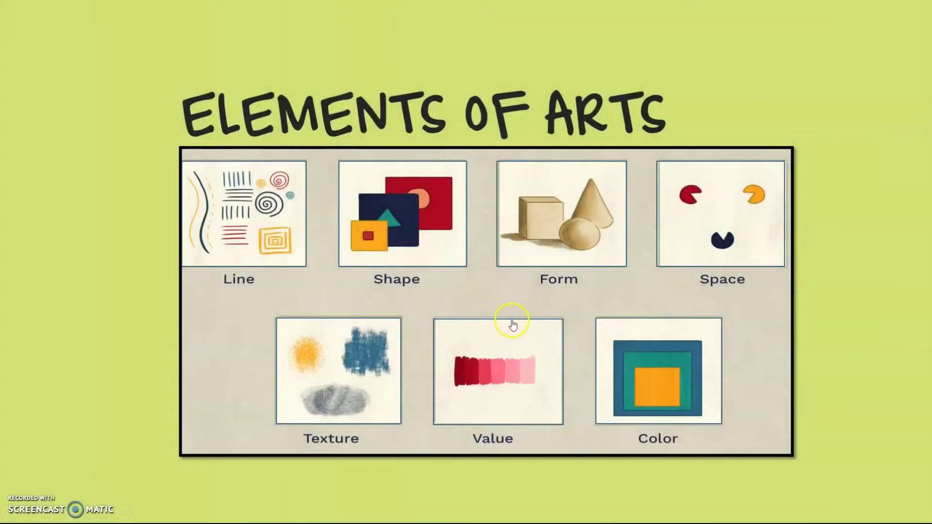
{"action": "left_click", "coordinate": [235, 231]}
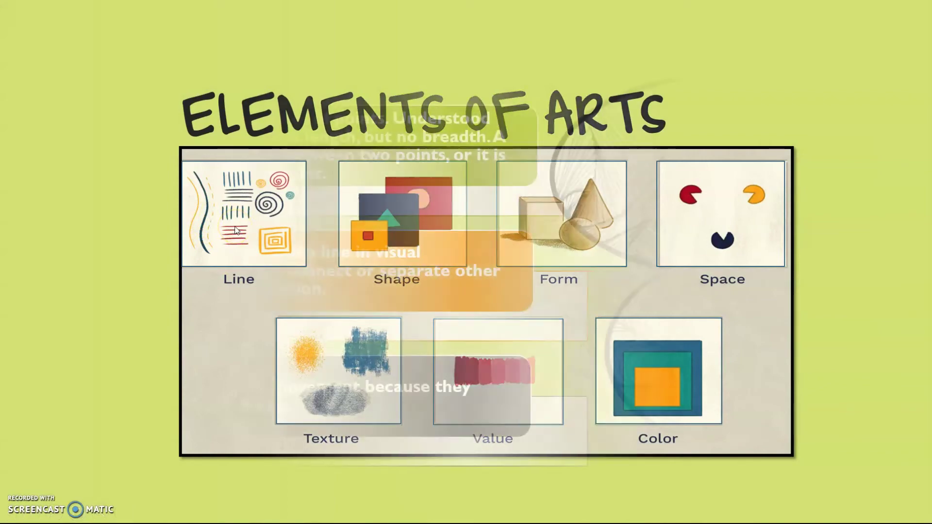
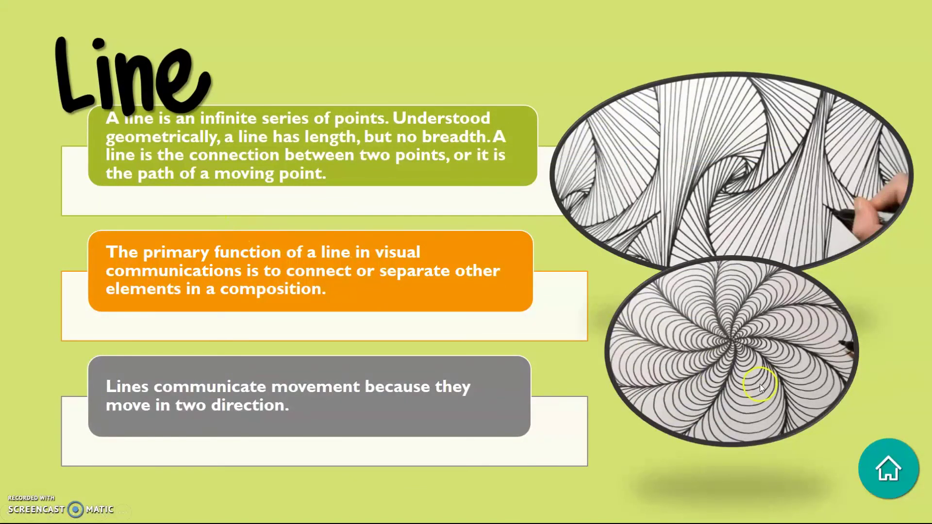
- From the Line slide go home, open Shape, advance to Two types of Shapes, then return home
{"action": "left_click", "coordinate": [887, 472]}
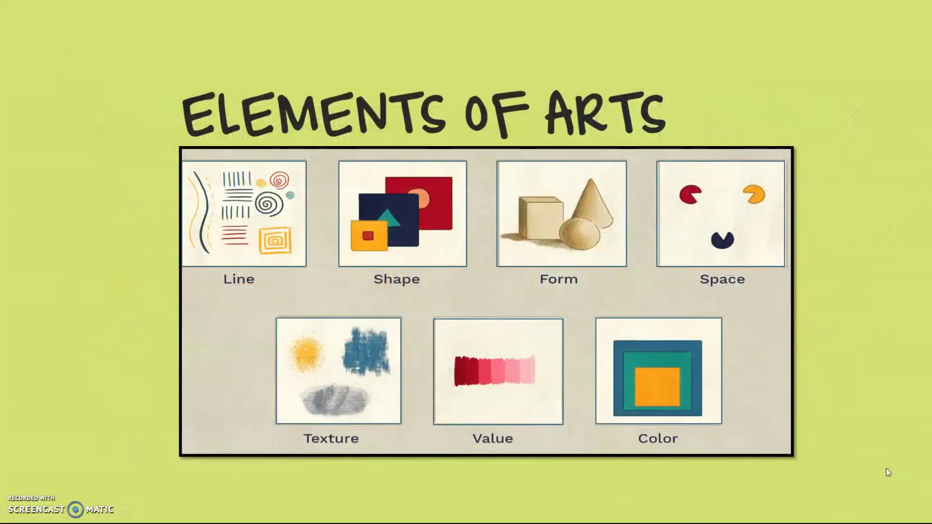
{"action": "left_click", "coordinate": [415, 223]}
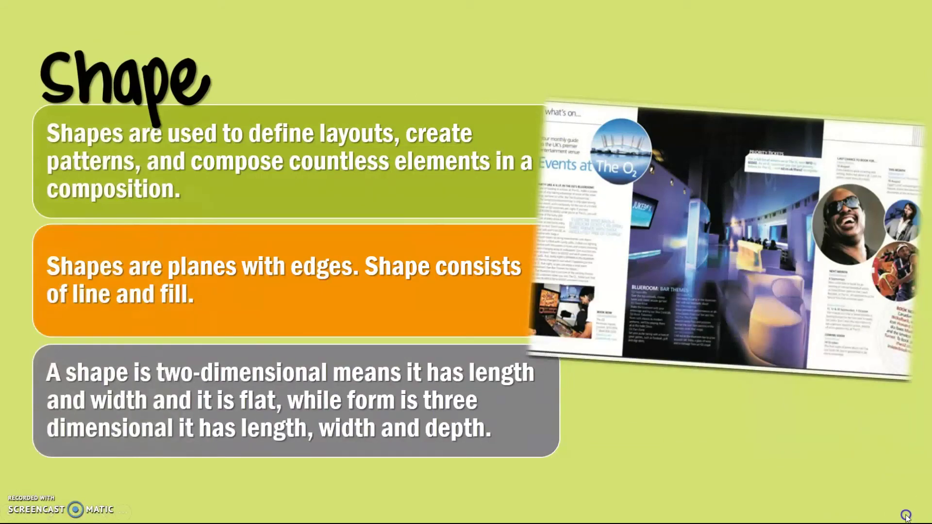
{"action": "left_click", "coordinate": [838, 448]}
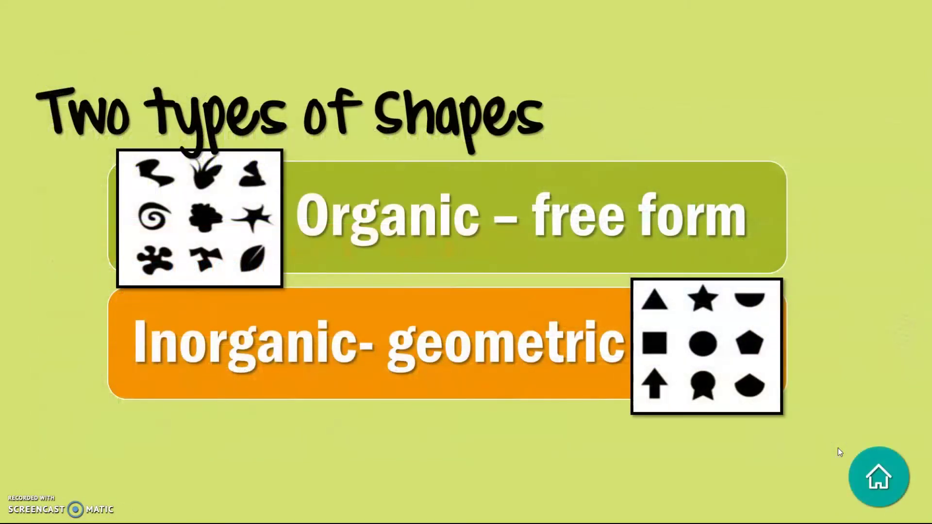
{"action": "left_click", "coordinate": [874, 481]}
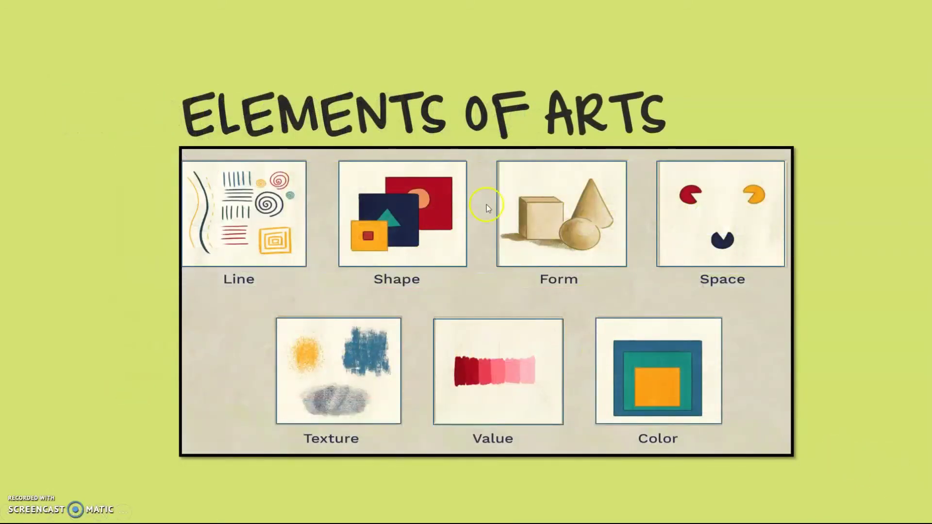
{"action": "left_click", "coordinate": [549, 227]}
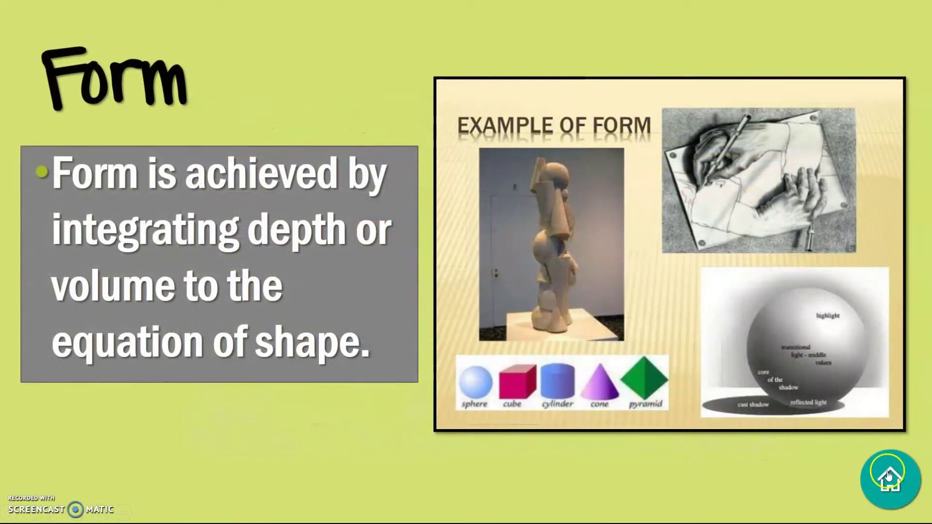
{"action": "left_click", "coordinate": [890, 478]}
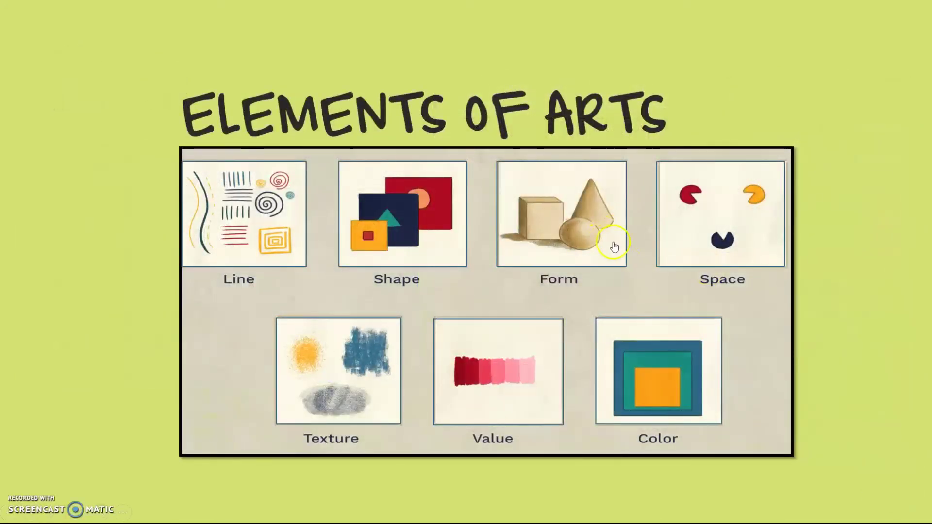
{"action": "left_click", "coordinate": [726, 248]}
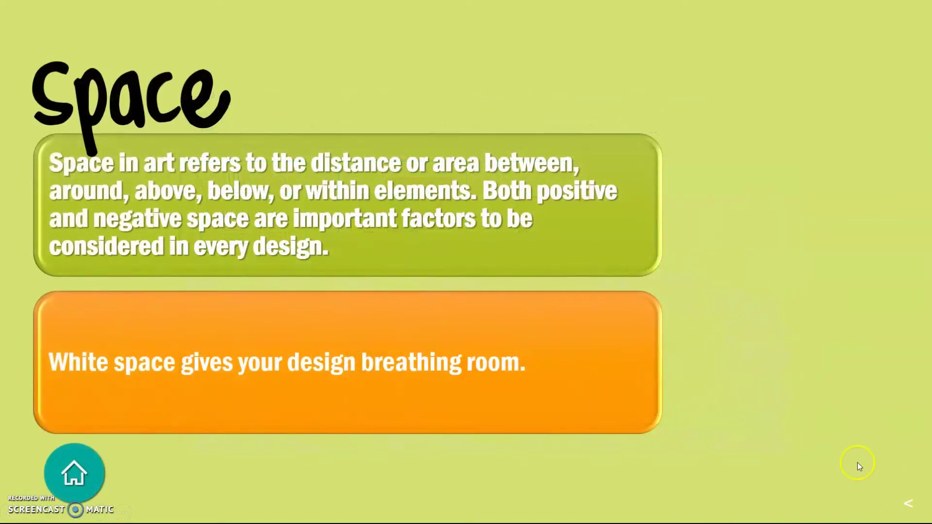
{"action": "left_click", "coordinate": [71, 469]}
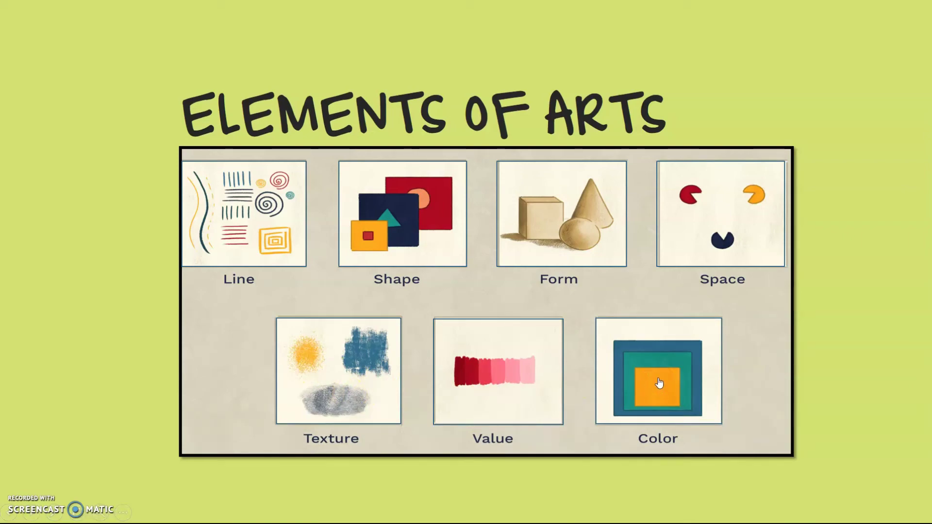
{"action": "left_click", "coordinate": [659, 381]}
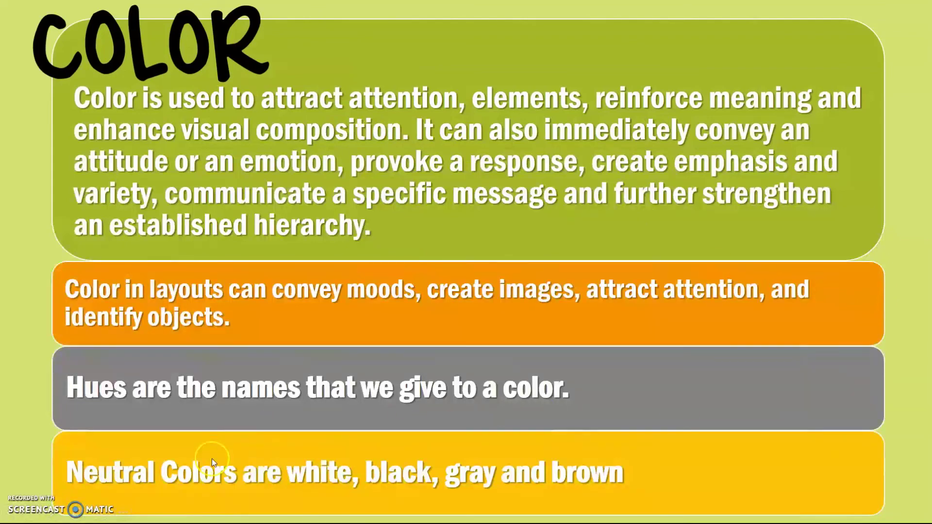
{"action": "left_click", "coordinate": [757, 435]}
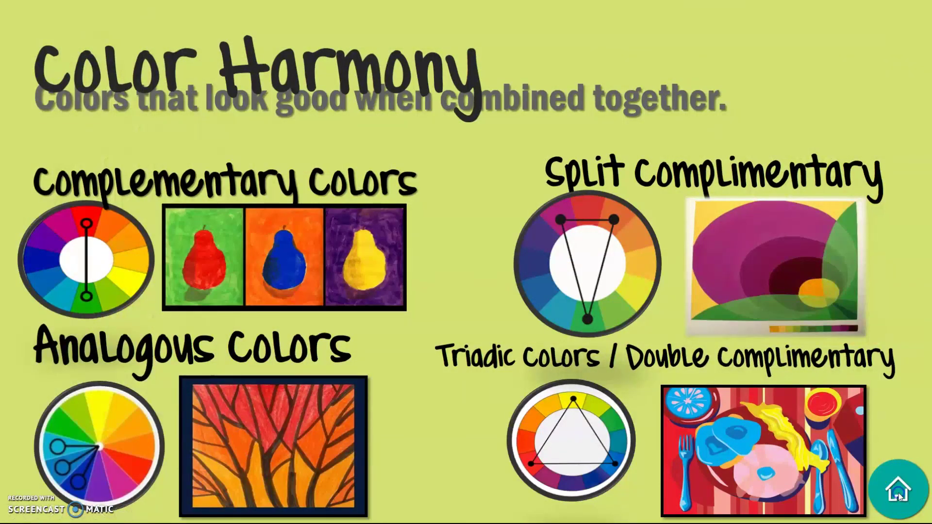
{"action": "left_click", "coordinate": [898, 495]}
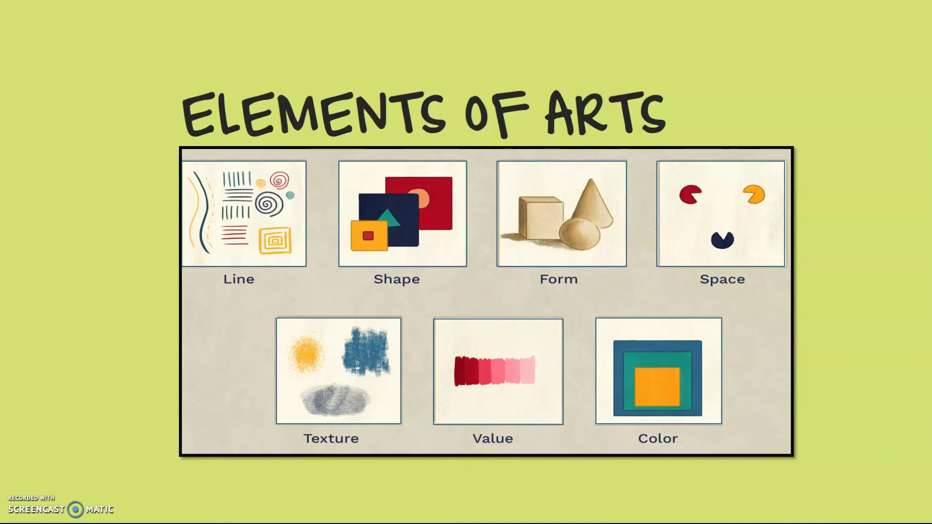
{"action": "key", "text": "Escape"}
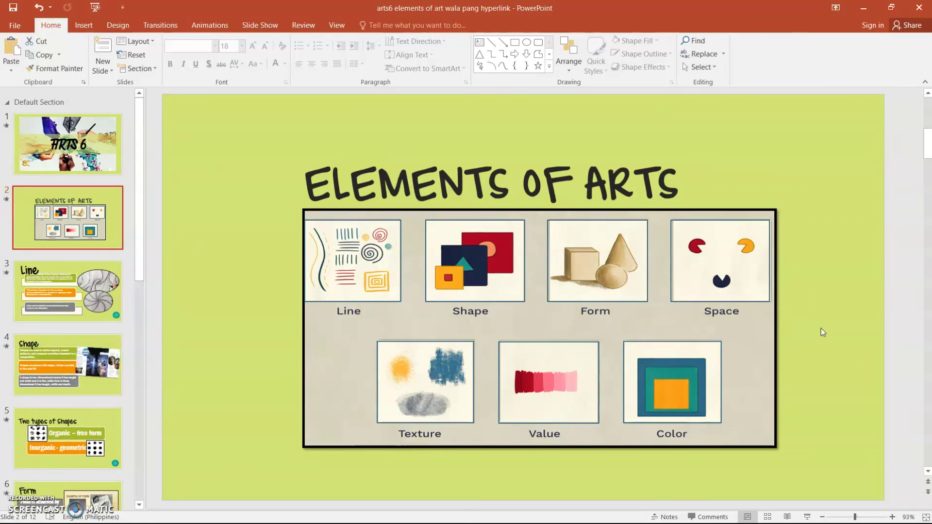
- Exit the slideshow back to Normal view on slide 2, Elements of Arts
{"action": "left_click", "coordinate": [852, 360]}
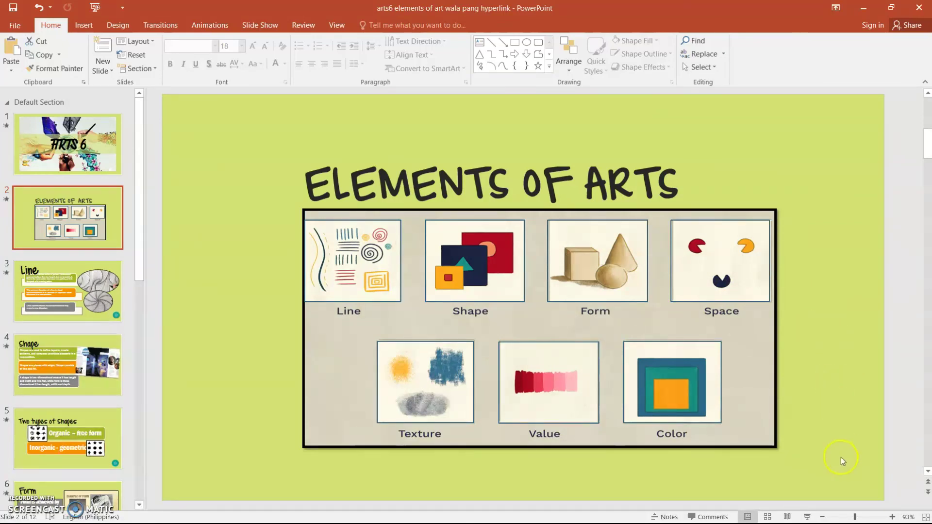